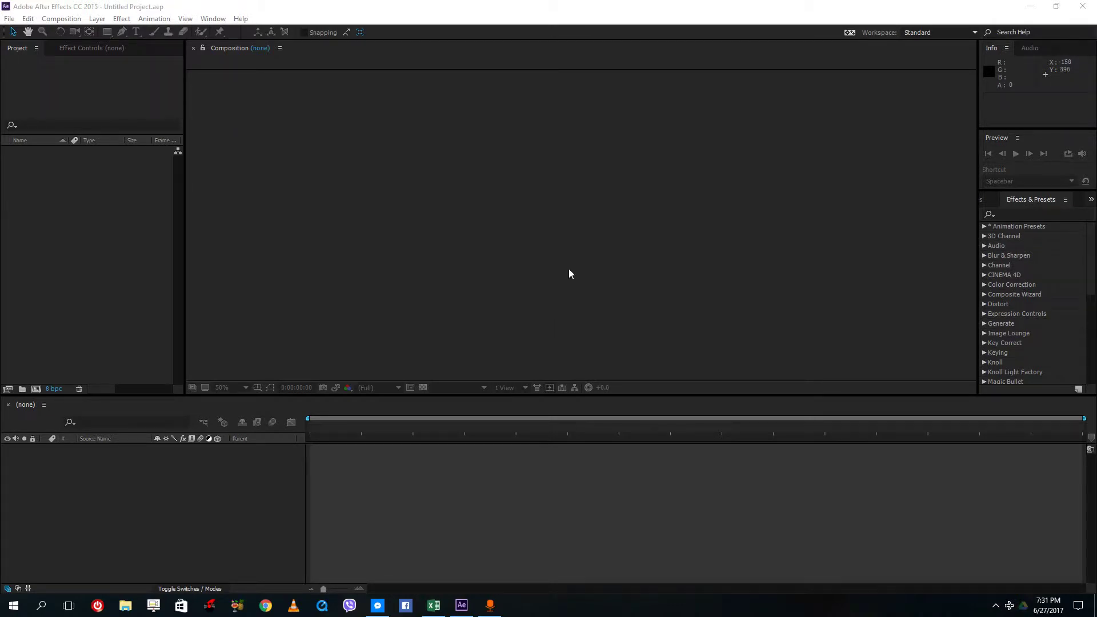
- Create a new composition, Comp 1, accepting the default 1920x1080, 29.97 fps settings
click(568, 245)
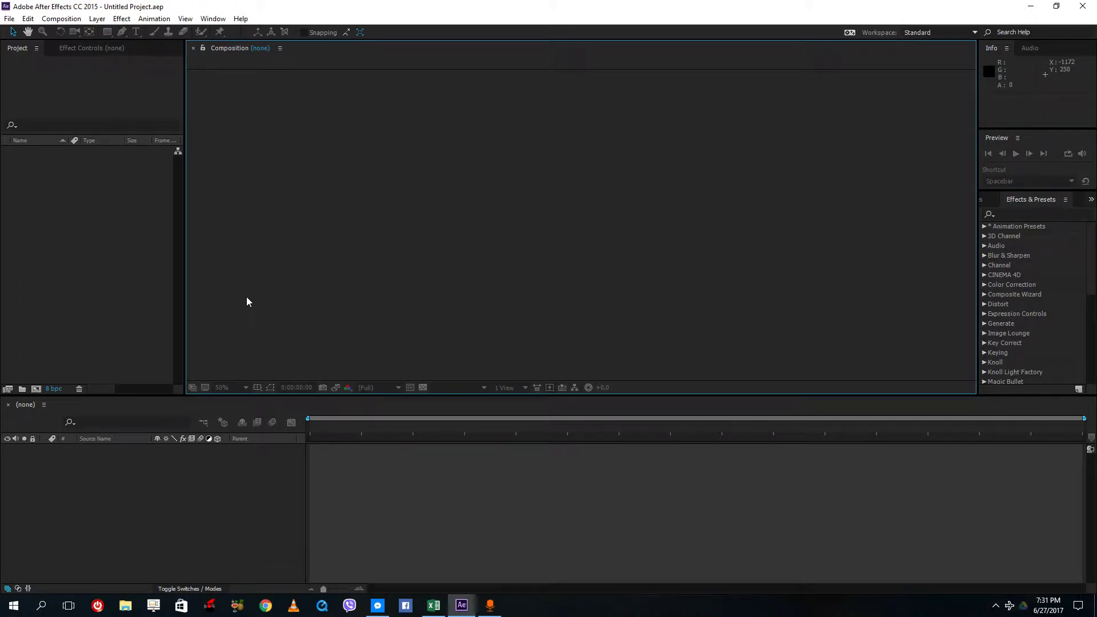
click(107, 265)
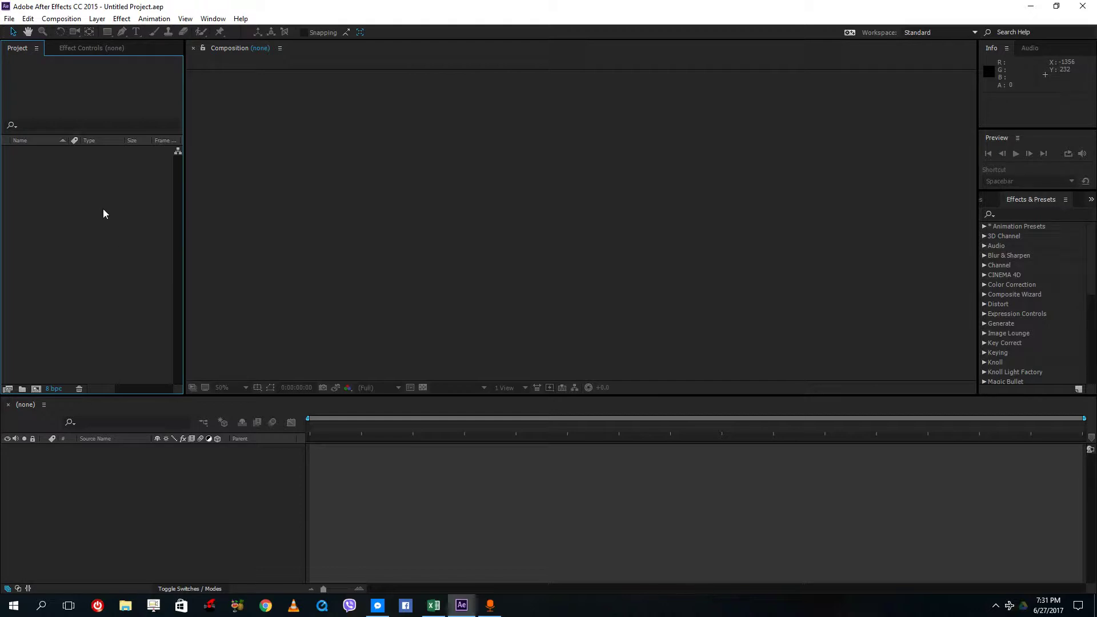
right_click(56, 166)
click(84, 173)
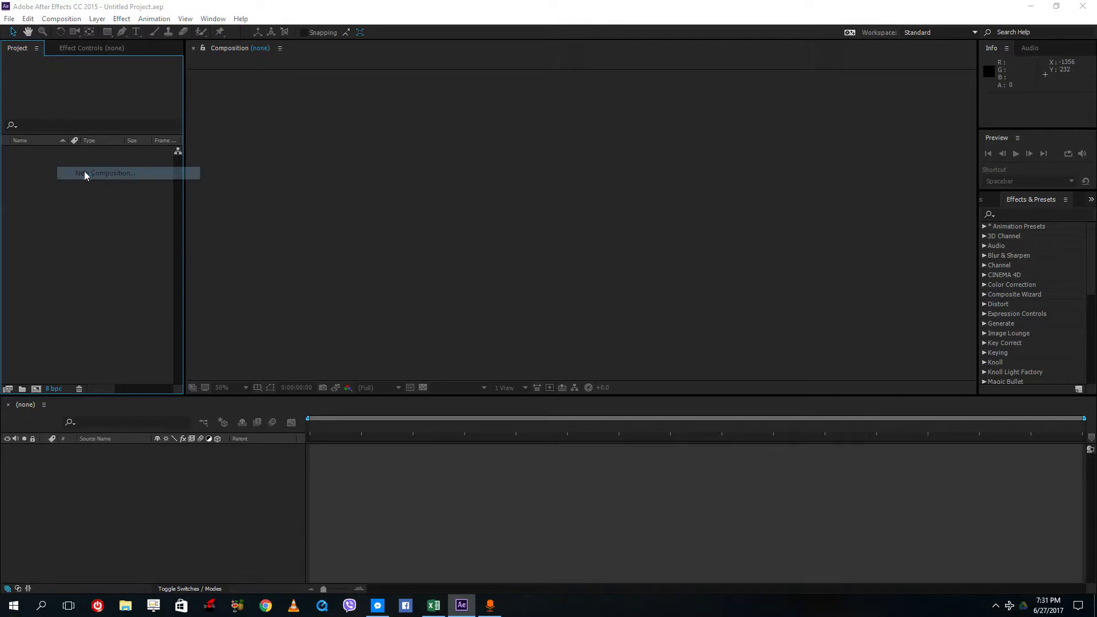
click(599, 429)
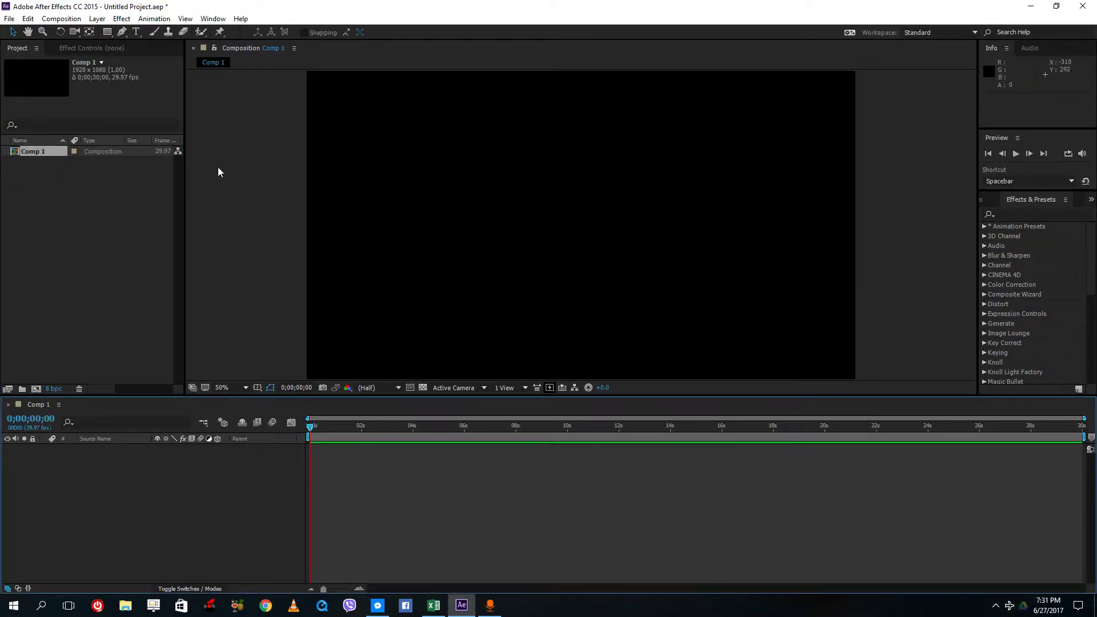
- Draw a red square with the Rectangle tool and move it to the upper-left
click(107, 31)
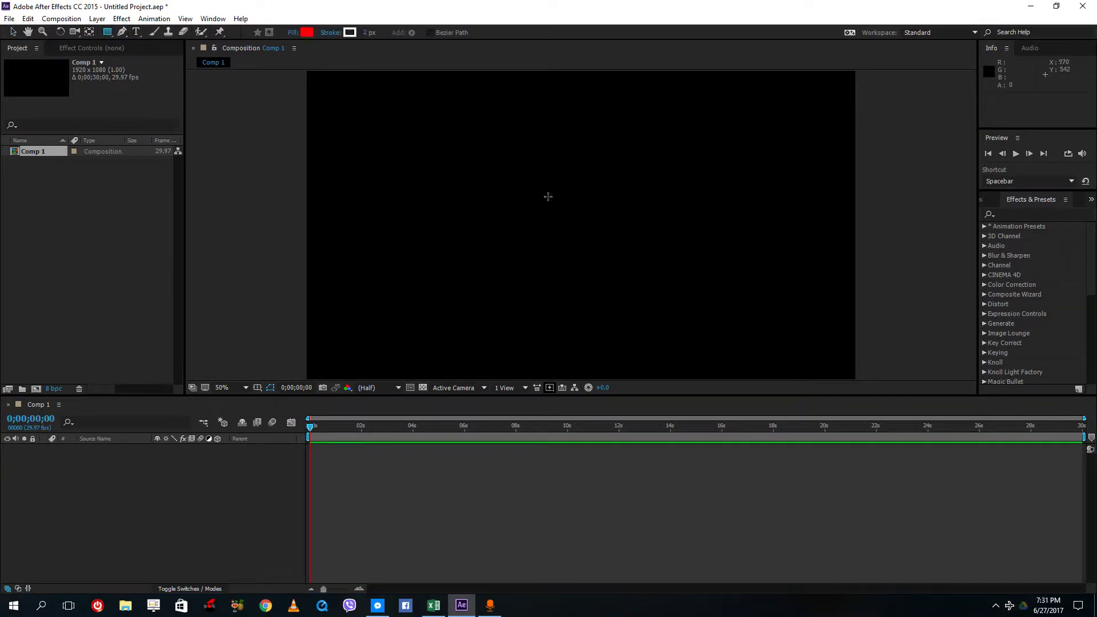
drag(515, 168, 626, 270)
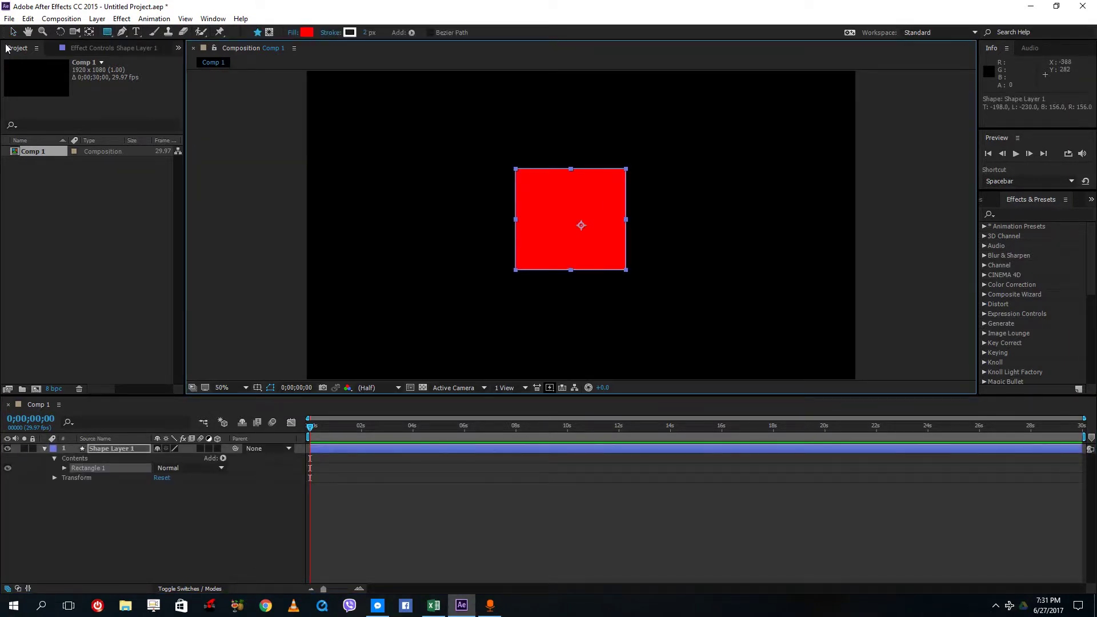
click(13, 31)
mouse_move(615, 200)
mouse_down()
mouse_move(408, 153)
mouse_move(417, 153)
mouse_up()
click(196, 473)
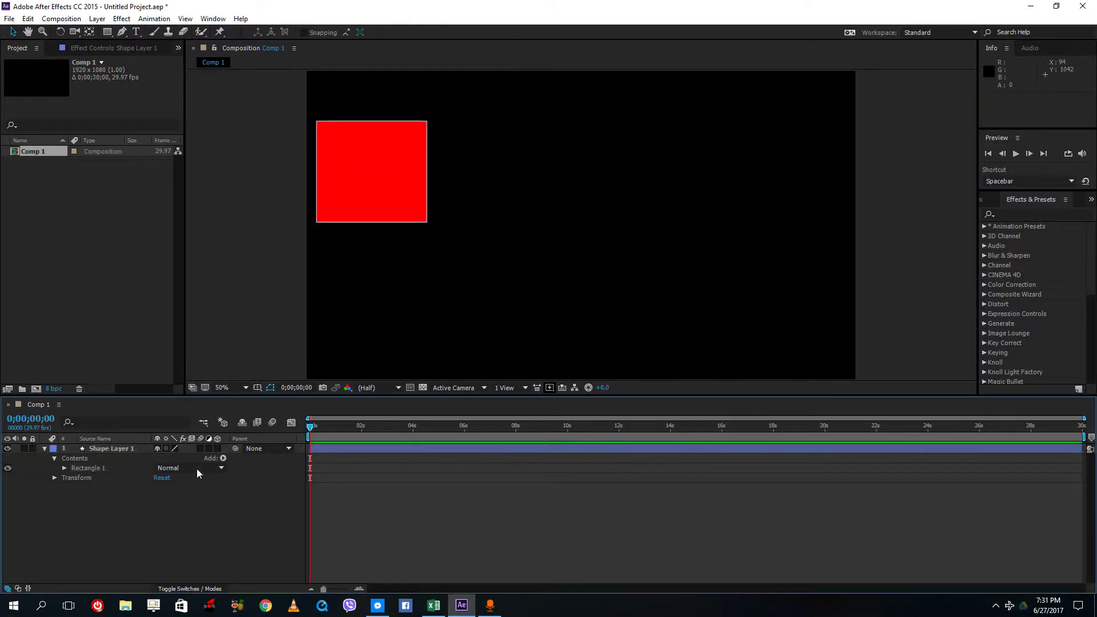
- Set the composition preview resolution to Quarter
click(118, 448)
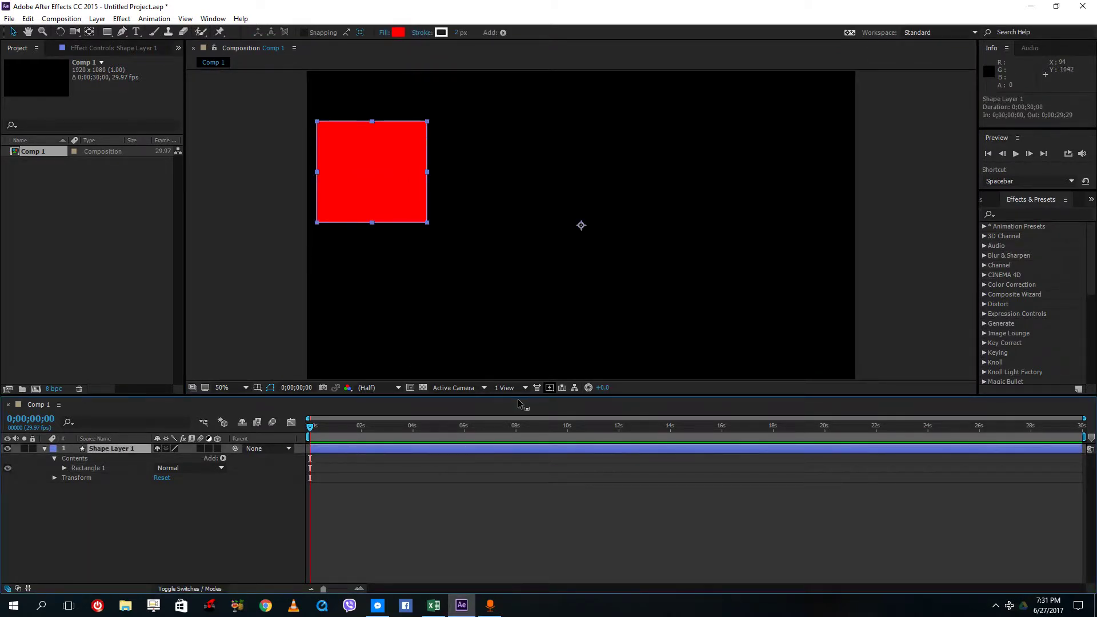
click(377, 388)
click(372, 457)
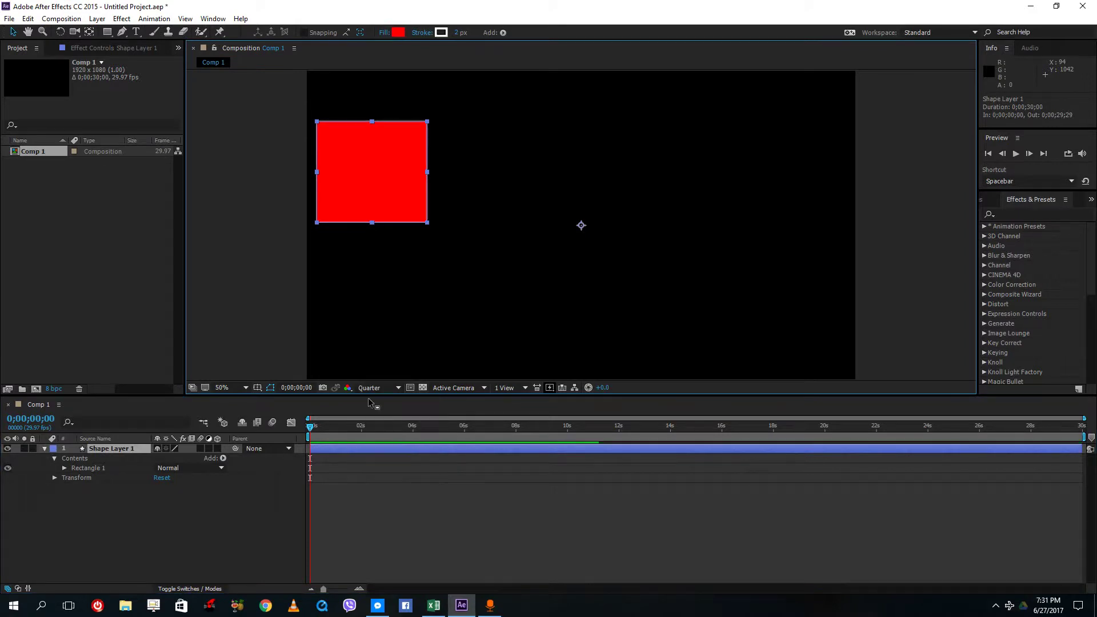
click(146, 543)
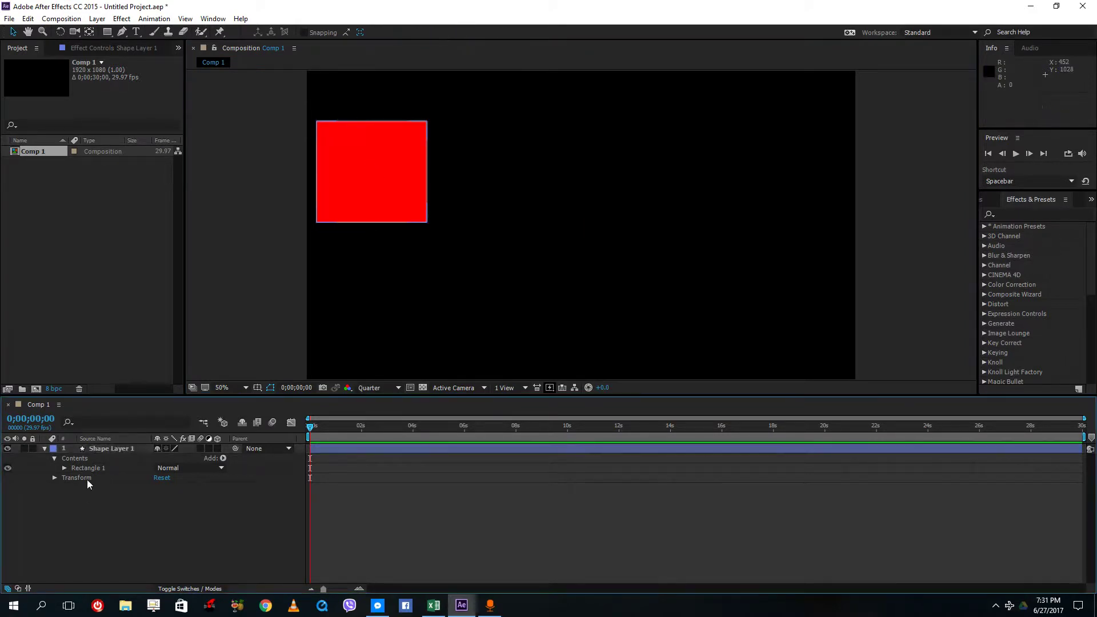
- Expand Shape Layer 1's Transform properties and key Position by moving the square down-right
click(89, 478)
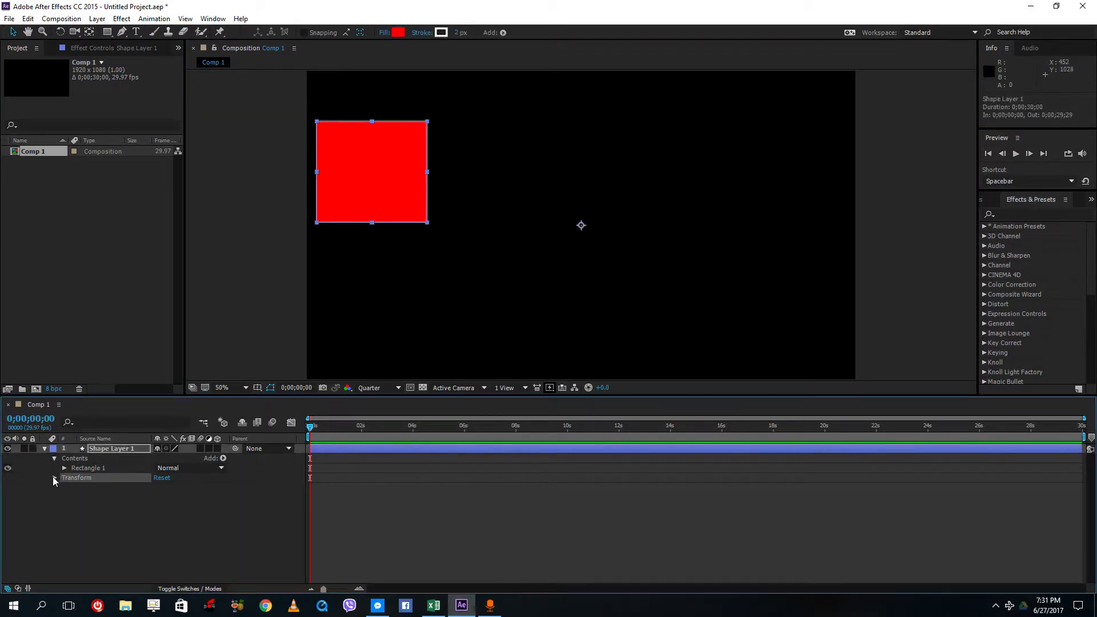
click(54, 477)
click(72, 497)
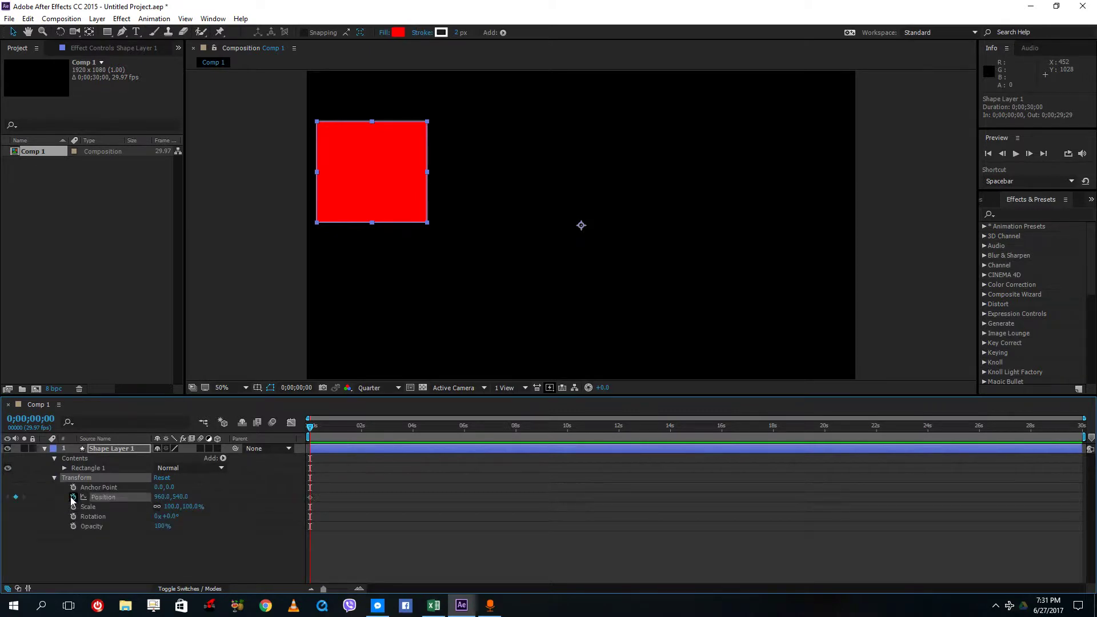
drag(385, 423, 497, 424)
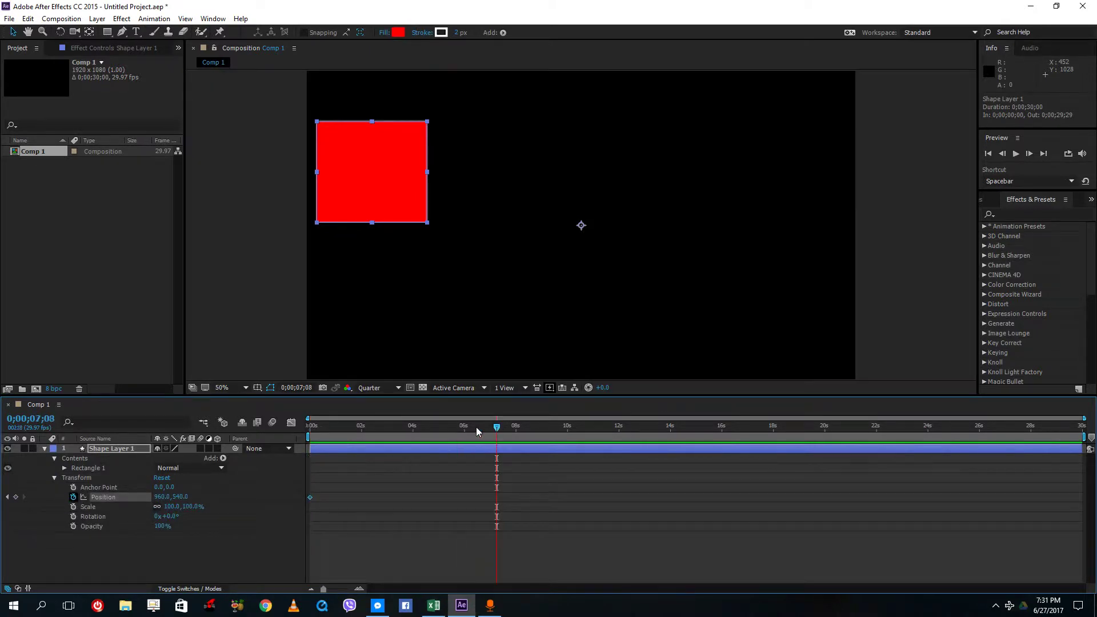
click(355, 427)
drag(361, 161, 499, 229)
click(401, 426)
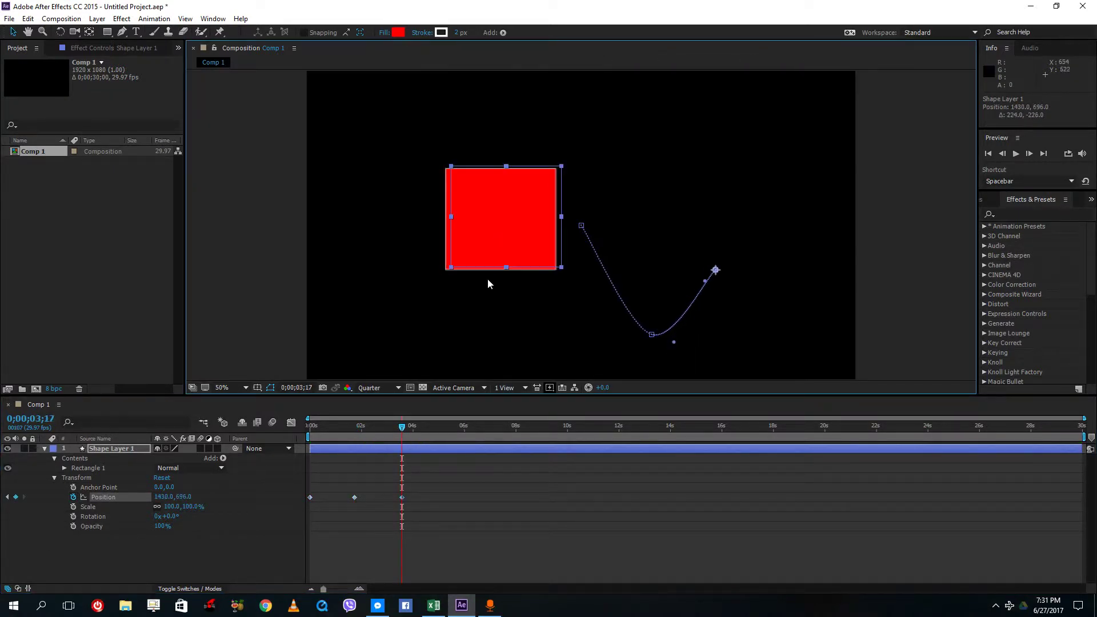
- Delete all three Position keyframes and return to the start of the timeline
drag(456, 541, 255, 458)
key(Delete)
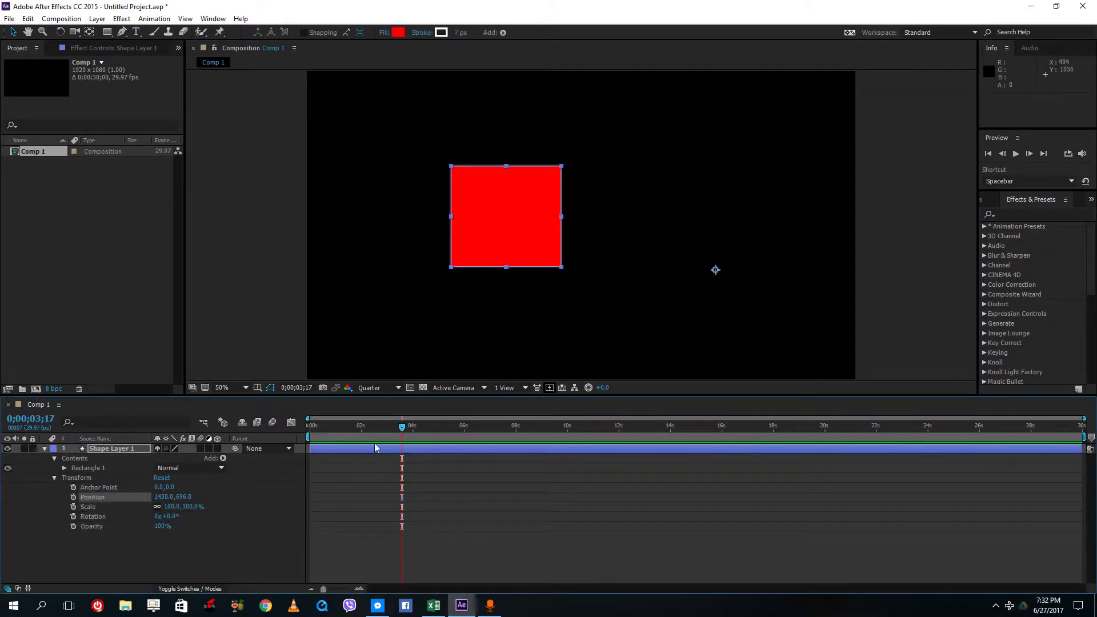
key(Home)
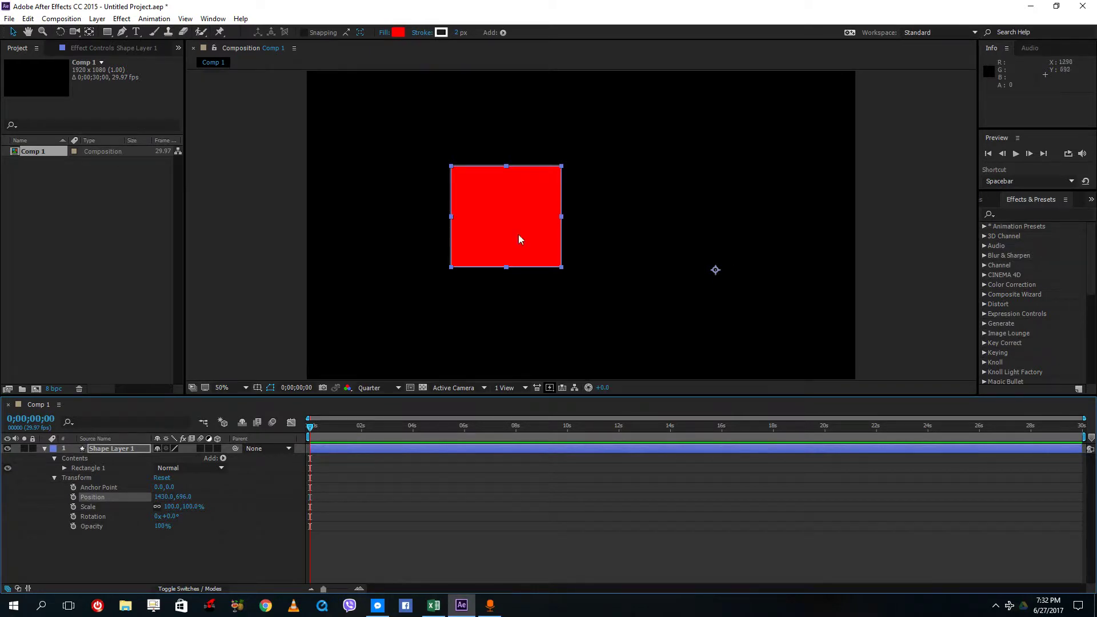
- Centre the anchor point on the square (-720, -182) and nudge the square to 592, 484
click(89, 31)
mouse_move(716, 270)
mouse_down()
mouse_move(669, 277)
mouse_move(502, 212)
mouse_move(450, 212)
mouse_up()
click(13, 32)
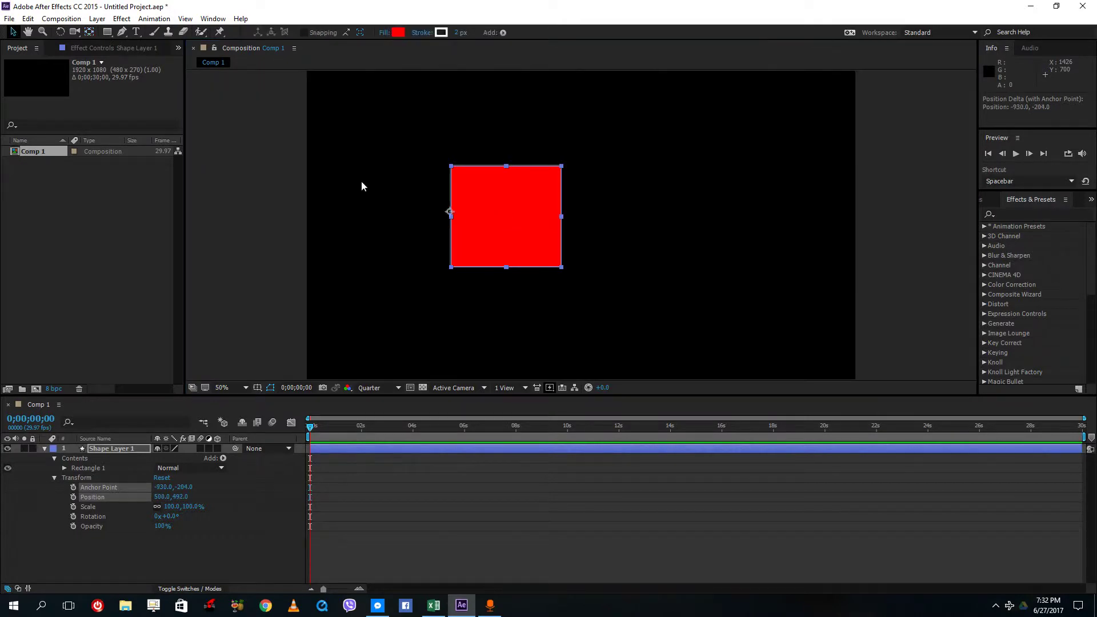
click(89, 31)
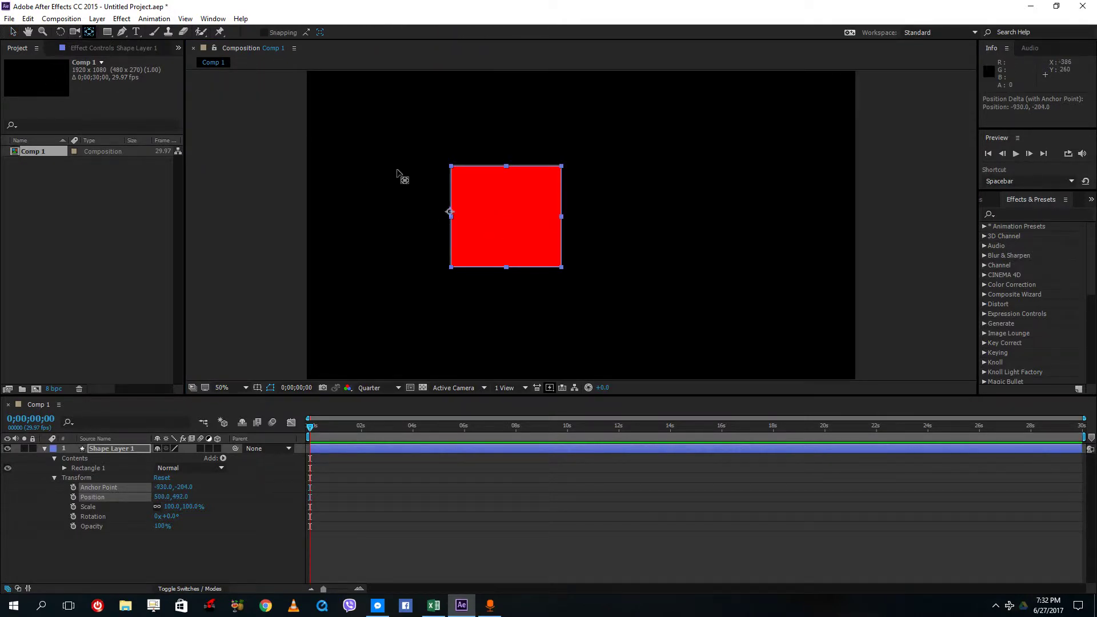
drag(450, 212, 506, 217)
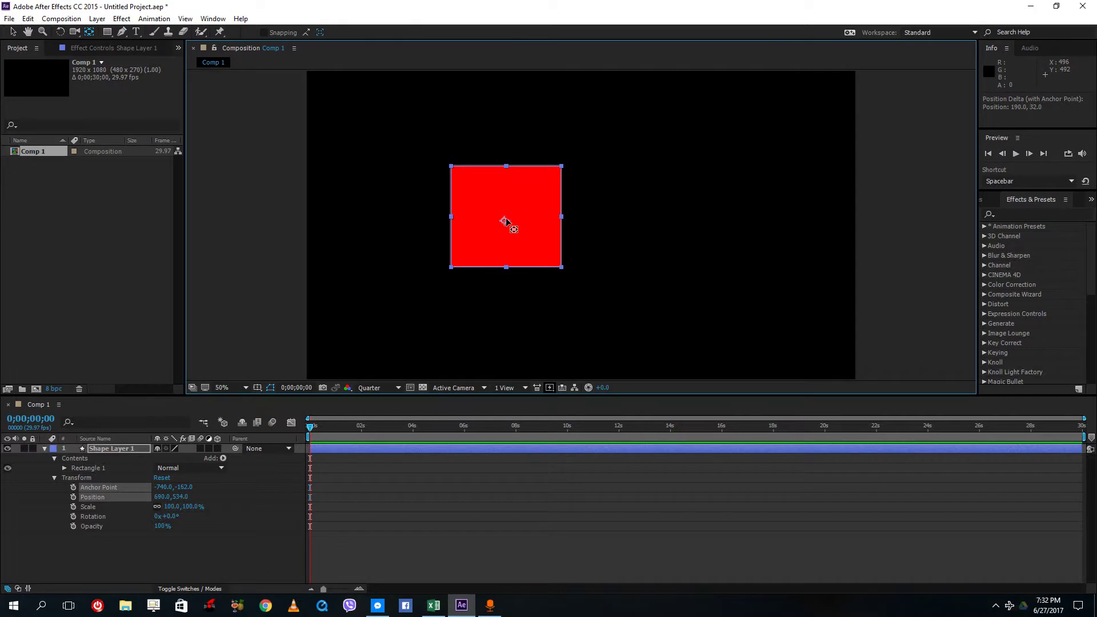
click(13, 31)
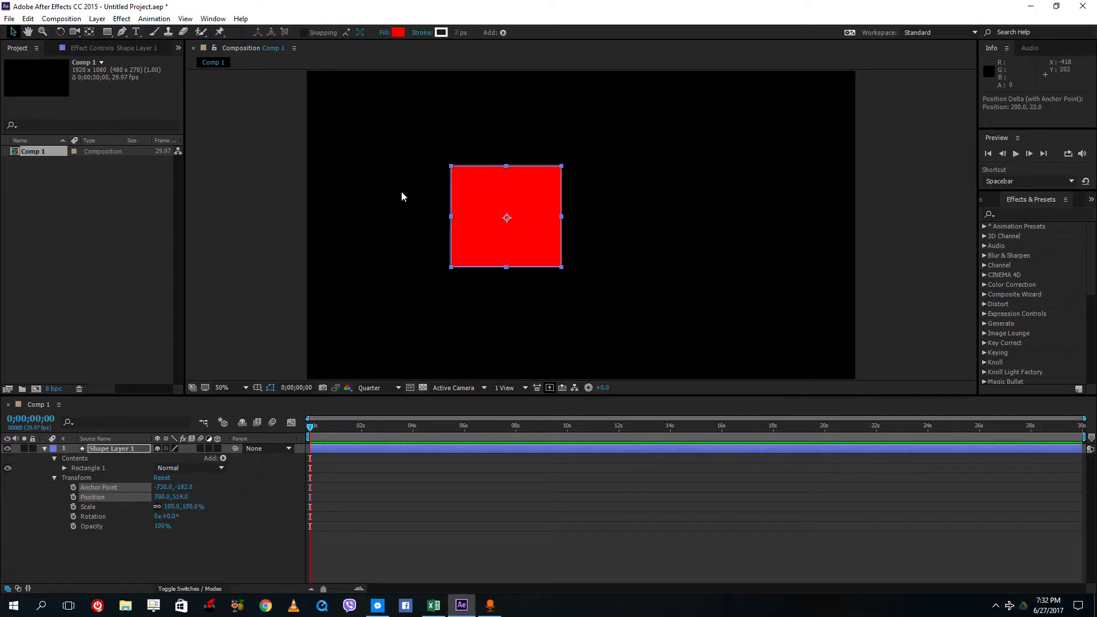
drag(522, 213, 491, 205)
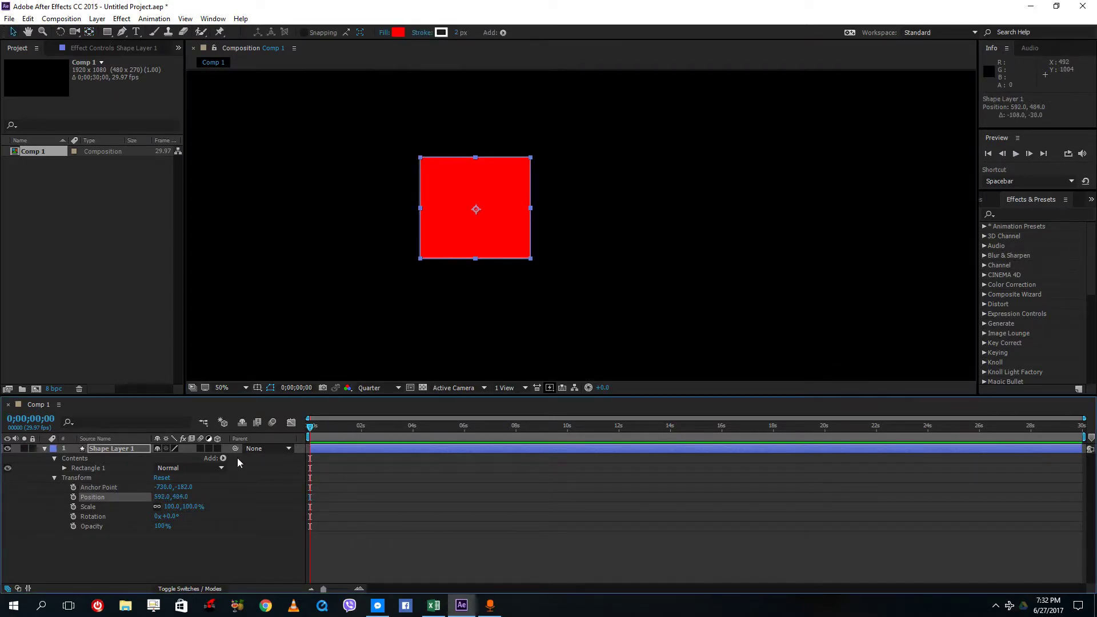
- Key the square's Position at 0s, ~1s, ~3s and ~5s along a looping curve back to its start
click(73, 497)
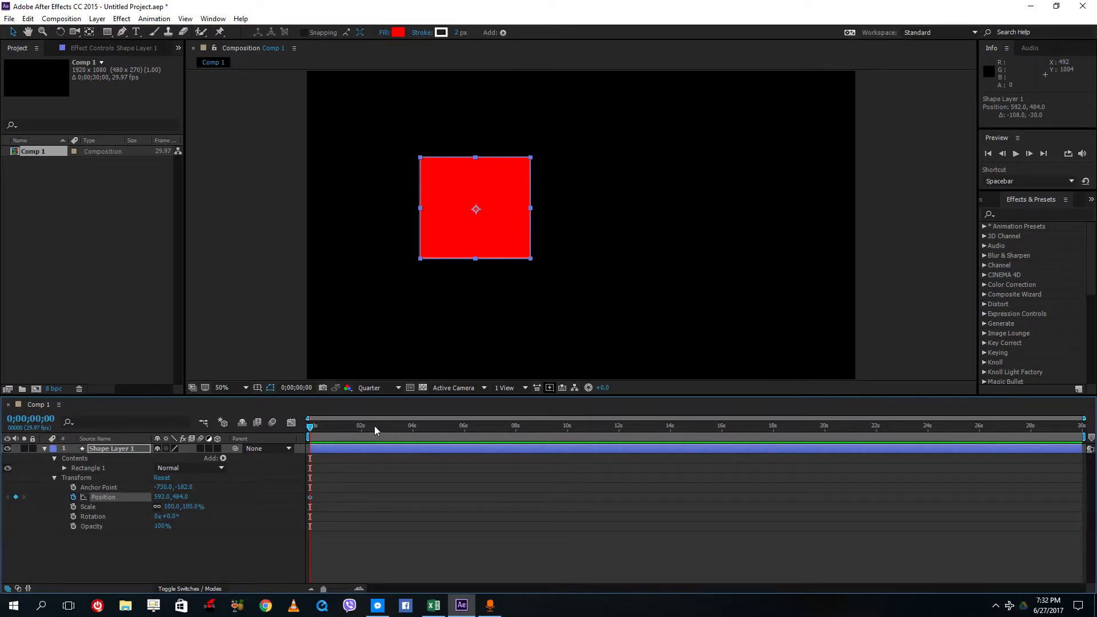
click(358, 427)
click(334, 431)
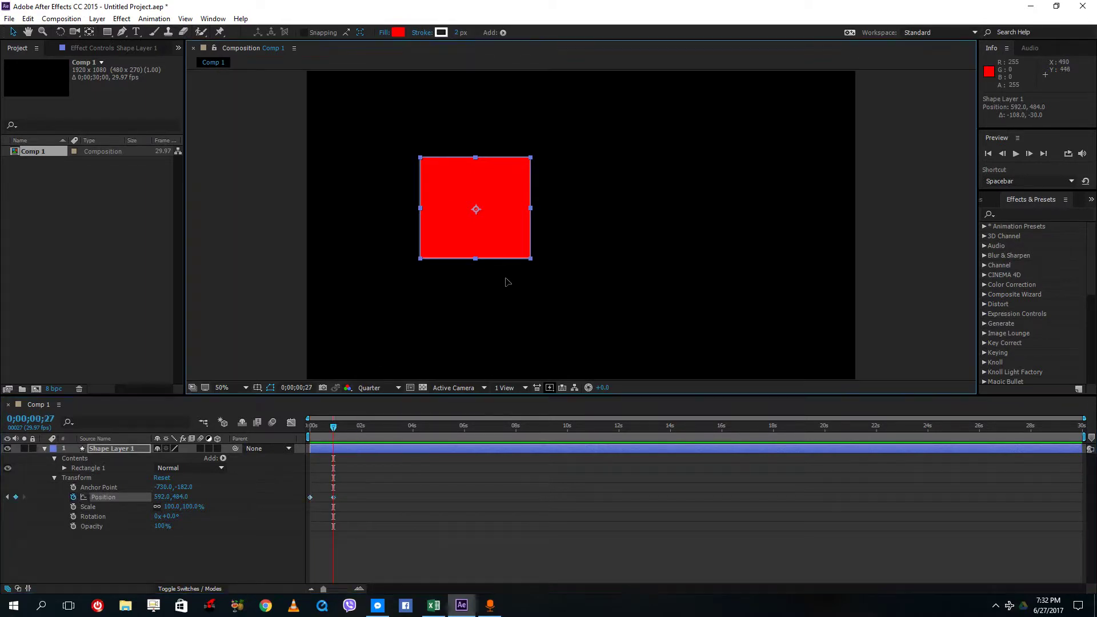
drag(451, 202, 629, 255)
click(366, 429)
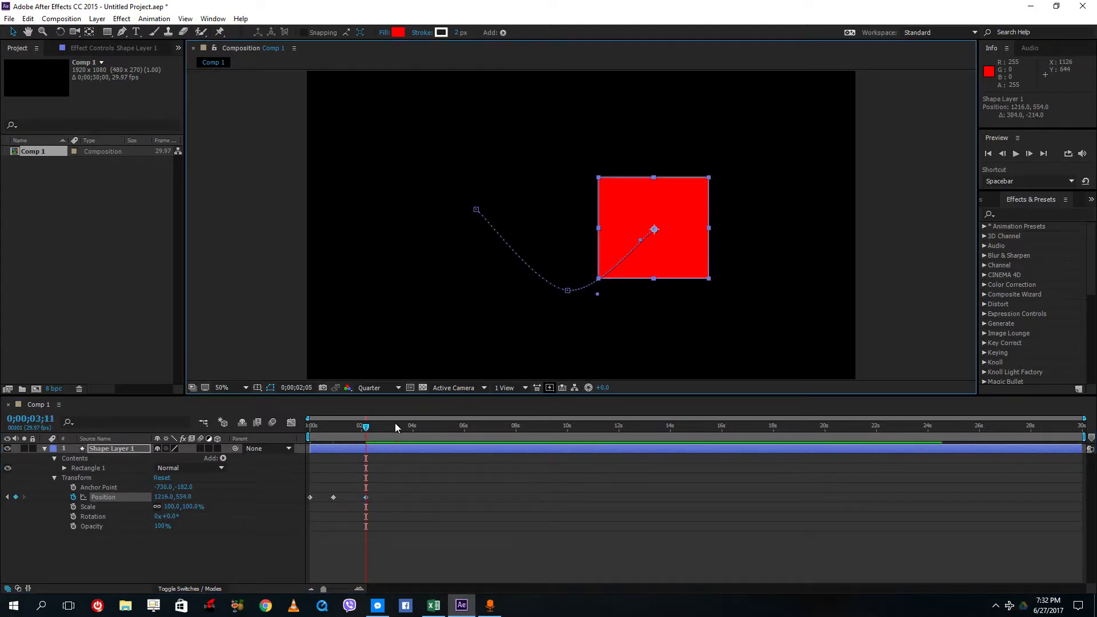
click(397, 427)
drag(685, 209, 647, 148)
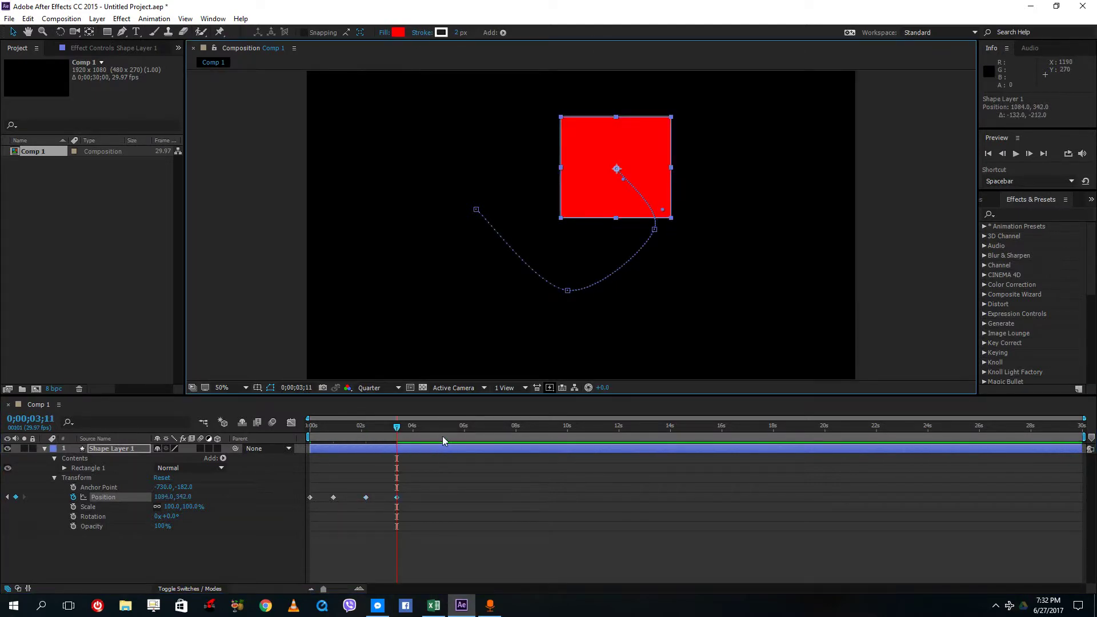
click(440, 428)
drag(575, 175, 448, 198)
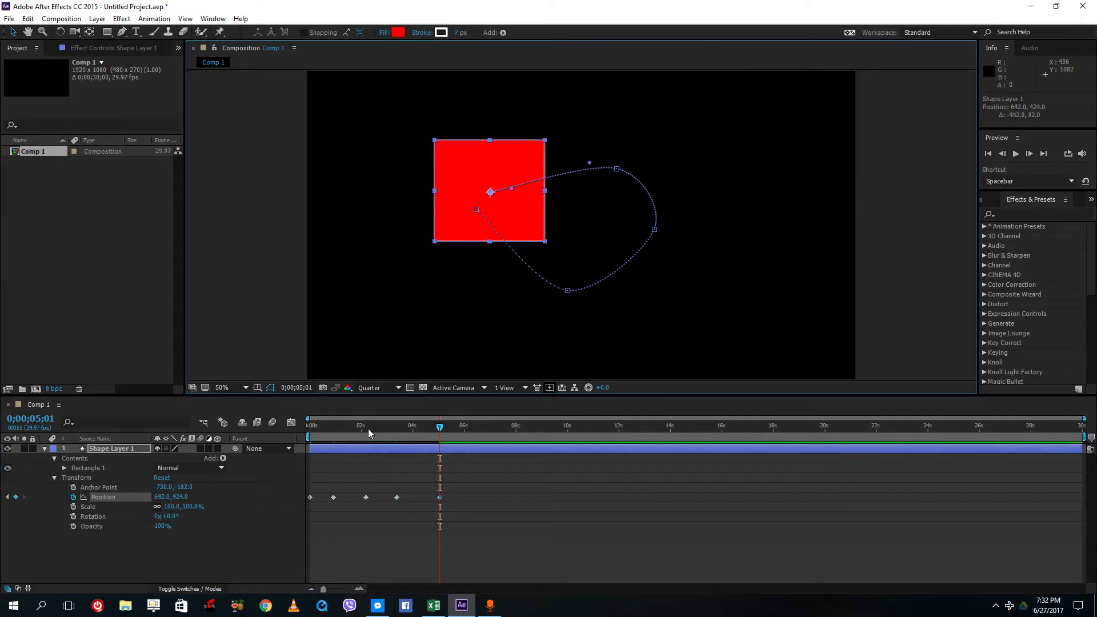
key(Home)
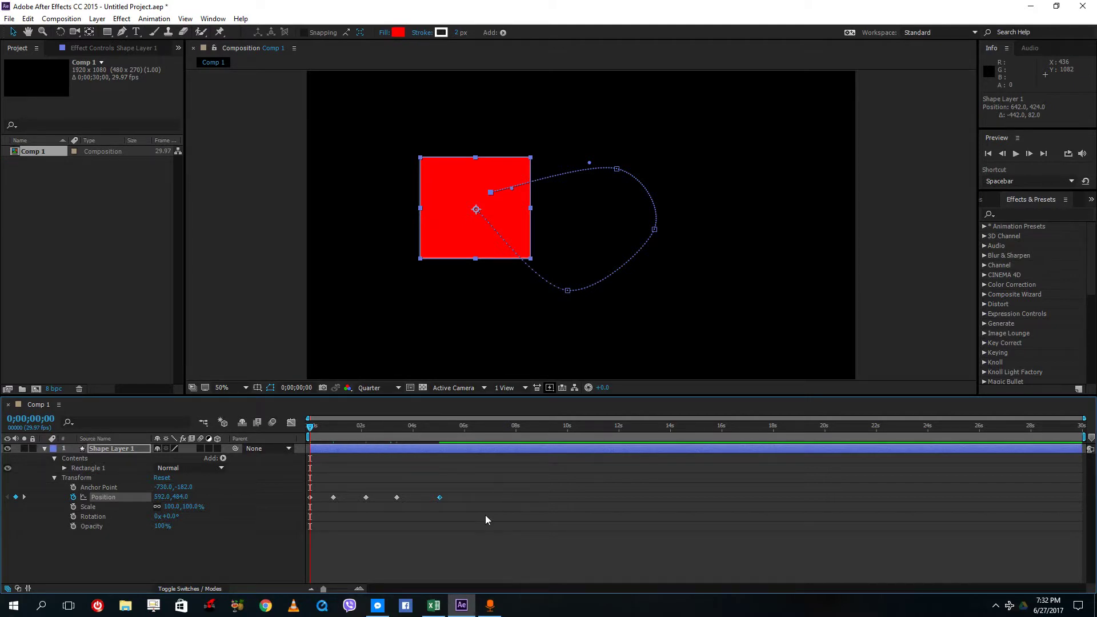
drag(485, 517, 274, 478)
click(348, 468)
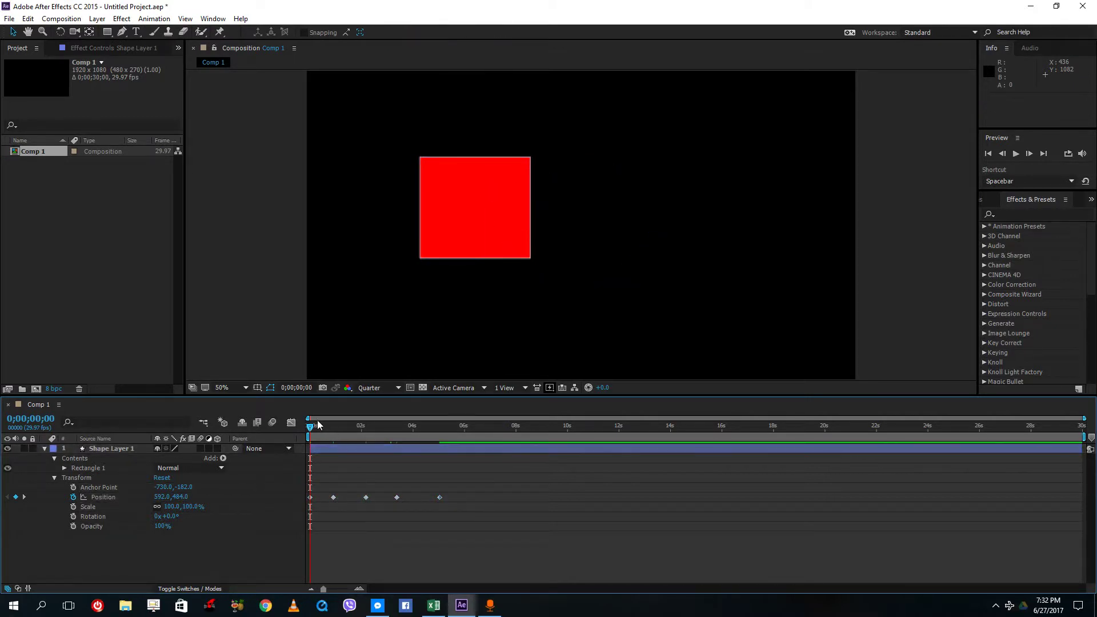
key(space)
key(space)
key(space)
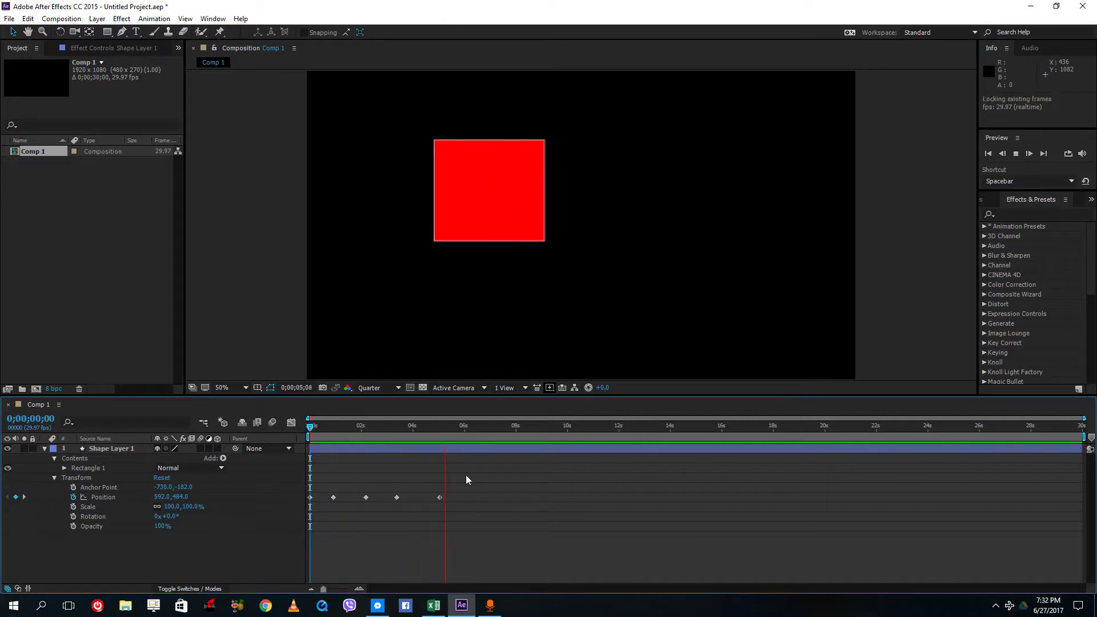
click(467, 452)
drag(459, 426, 434, 426)
drag(356, 436, 299, 437)
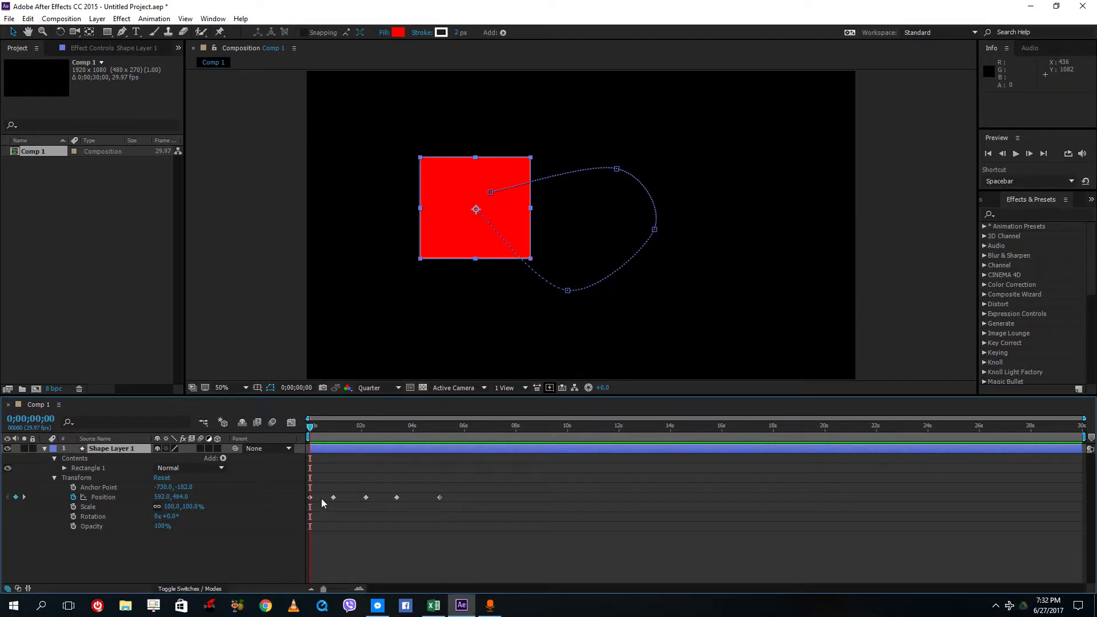
key(space)
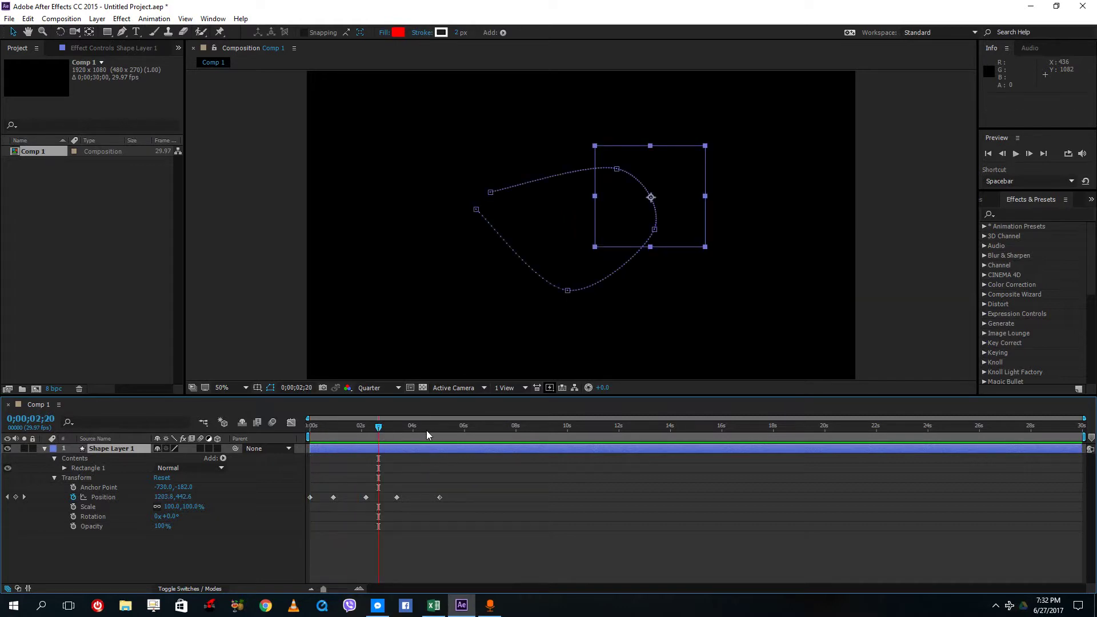
key(space)
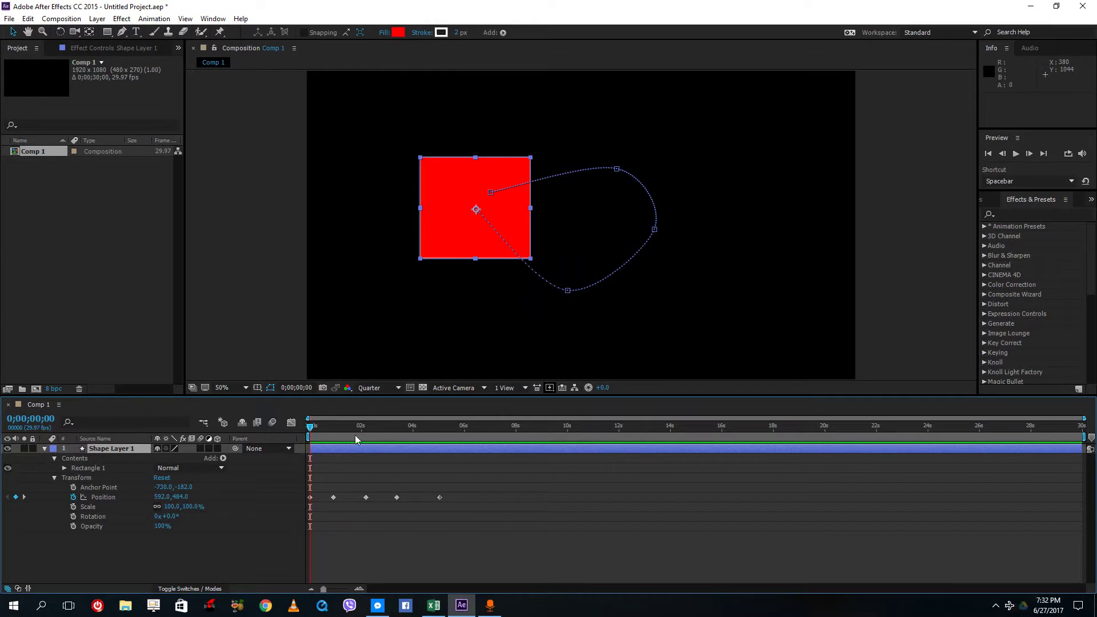
drag(317, 511, 304, 484)
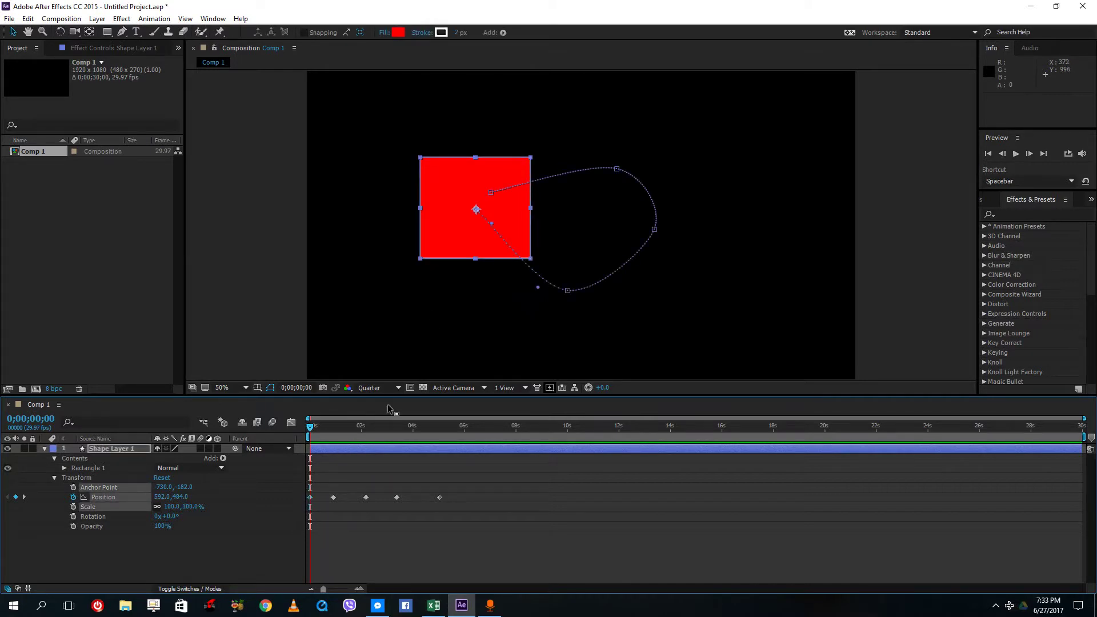
- Apply Easy Ease Out to the first Position keyframe
double_click(310, 498)
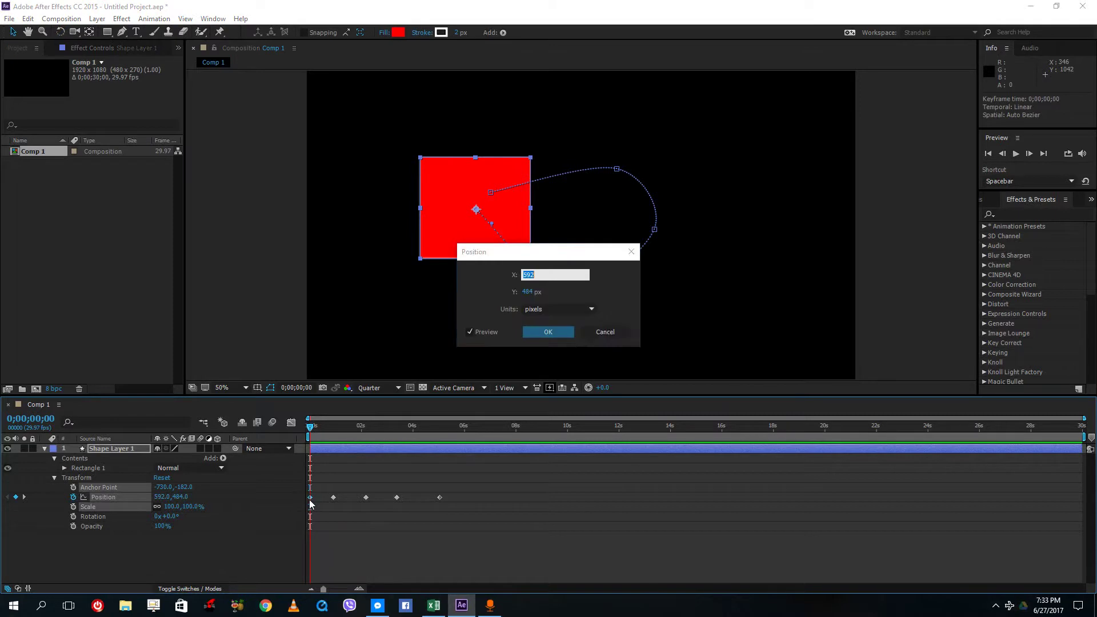
click(604, 333)
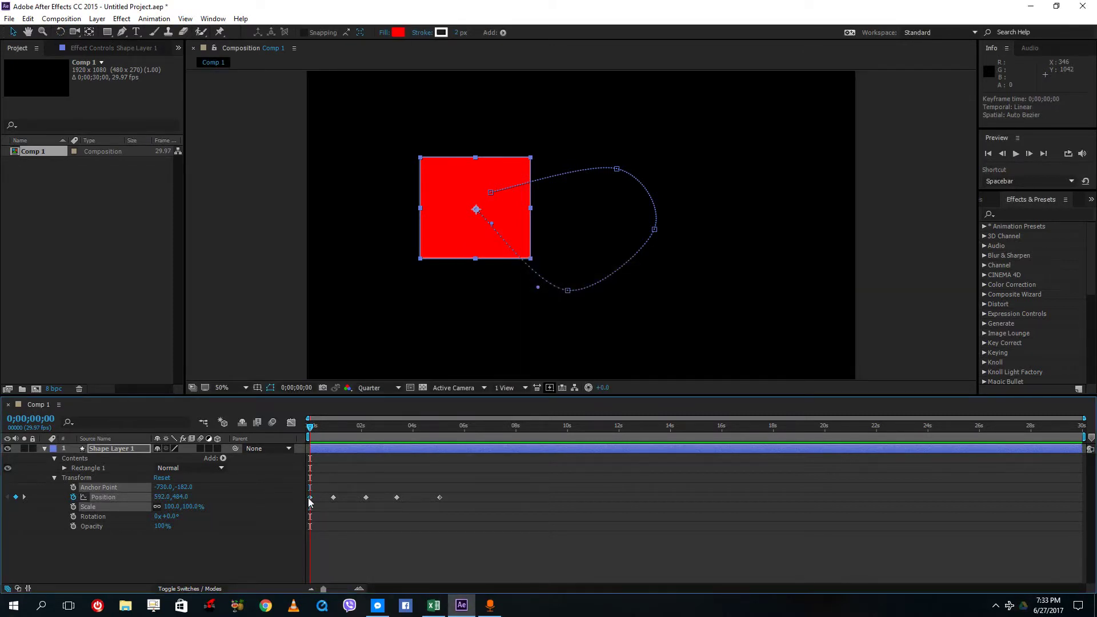
right_click(309, 498)
mouse_move(366, 494)
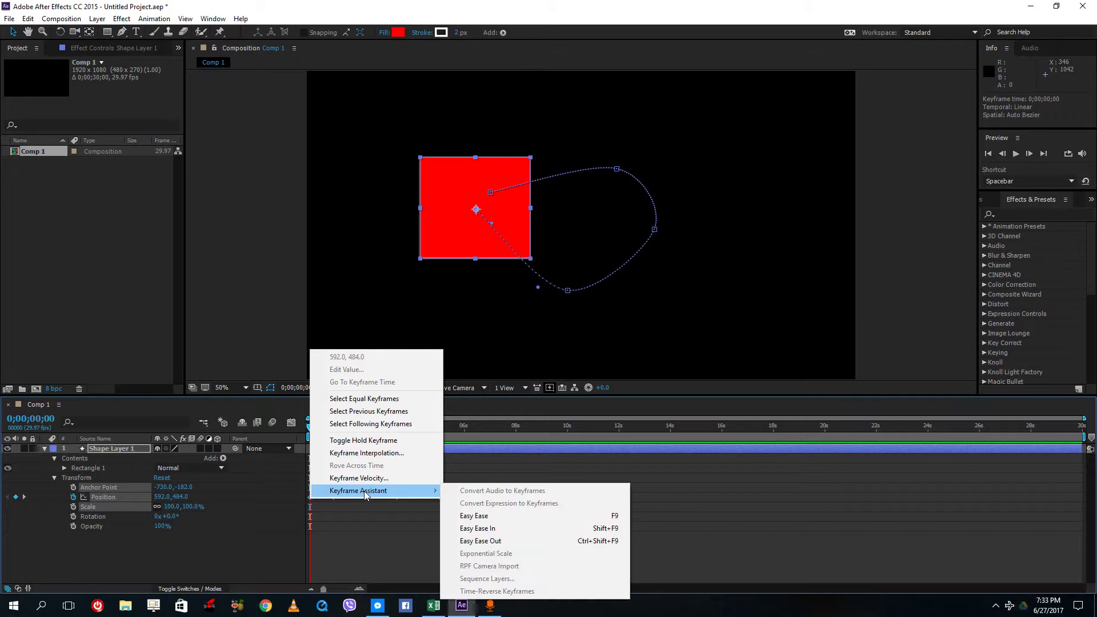
click(496, 541)
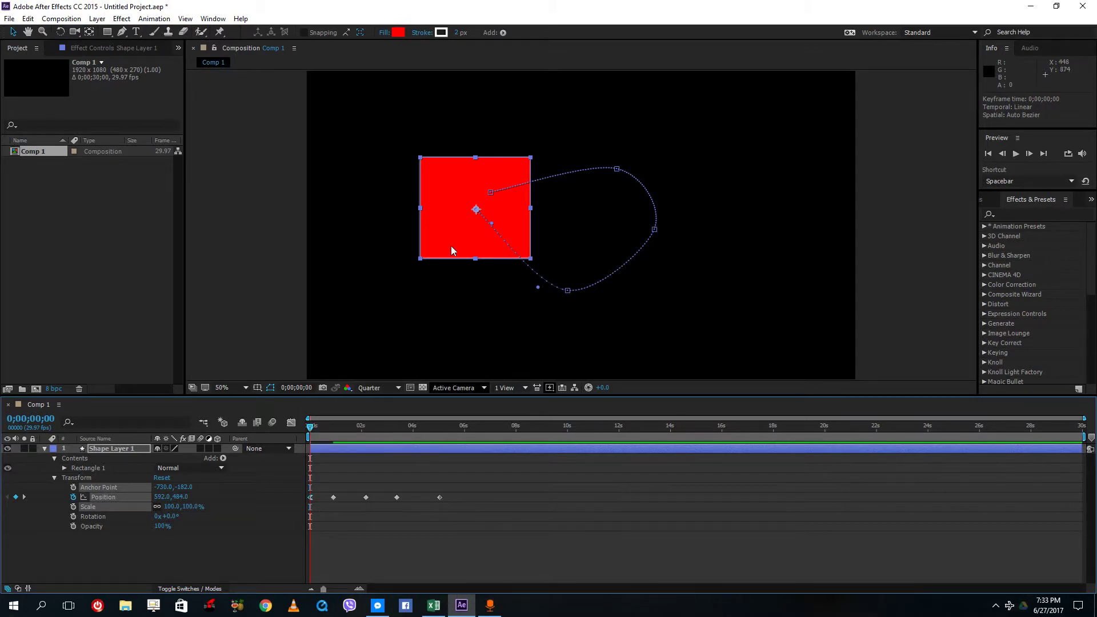
- Preview the eased motion, scrub back to the start, and select the last Position keyframe
key(space)
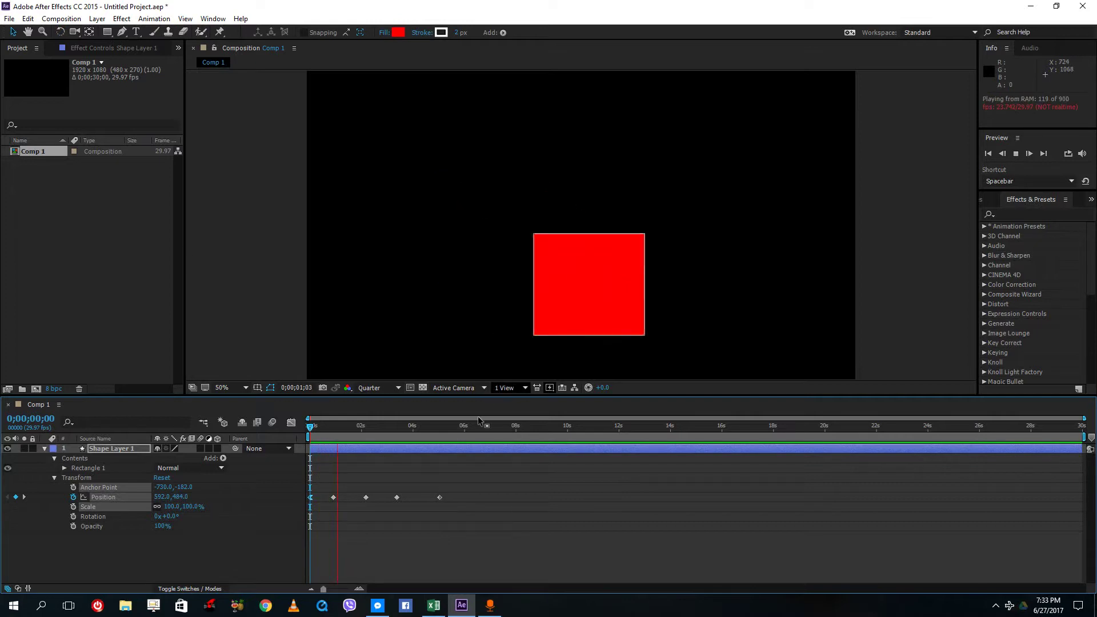
click(400, 430)
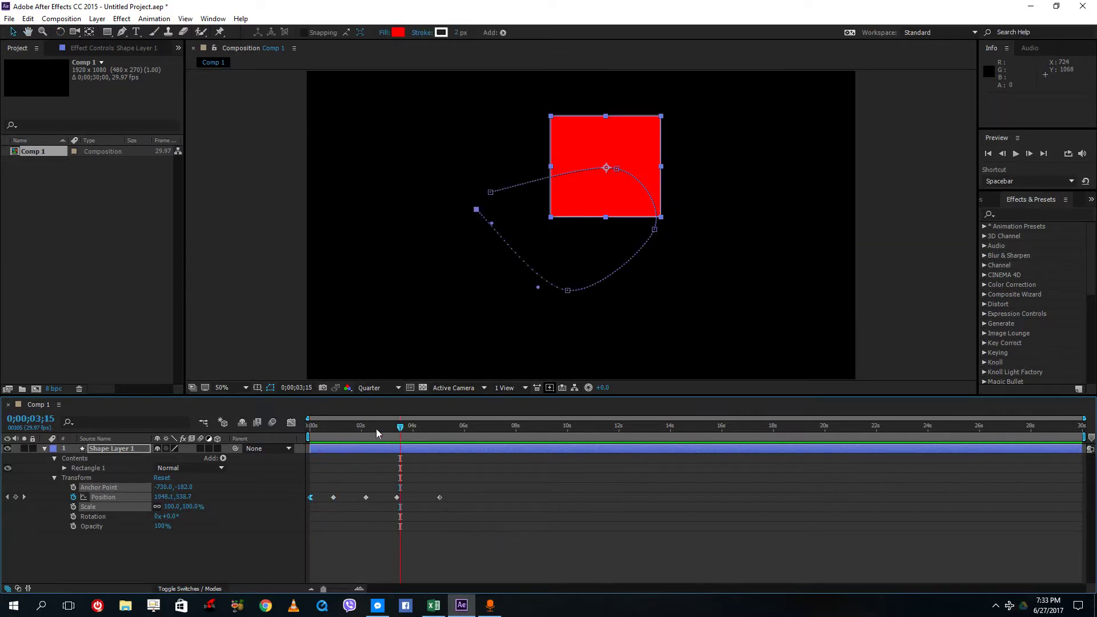
drag(376, 429, 263, 428)
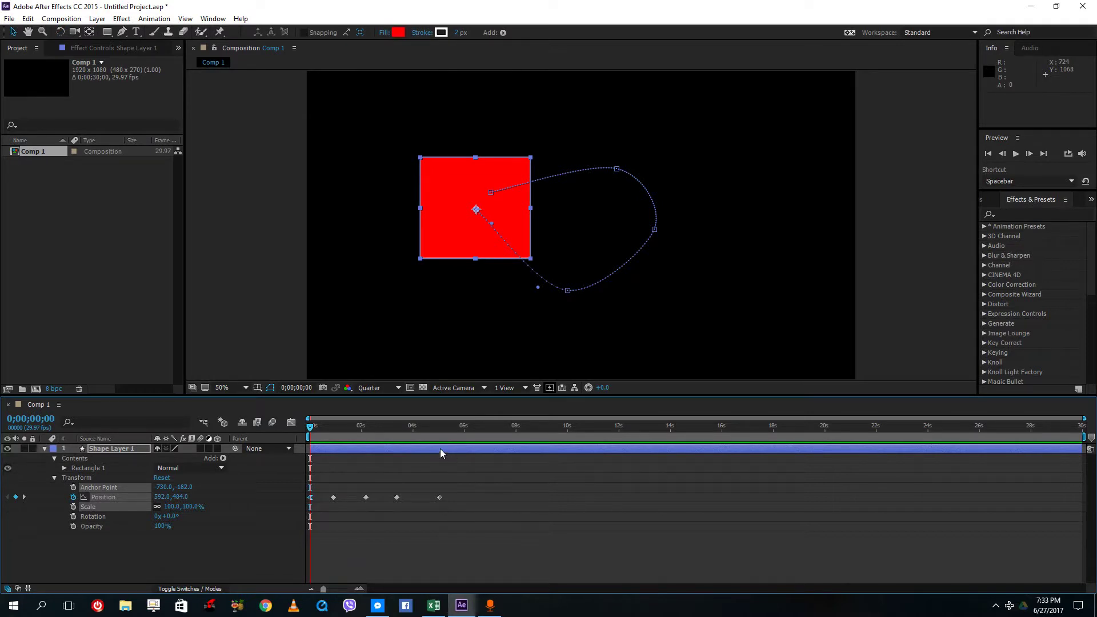
drag(433, 484, 441, 499)
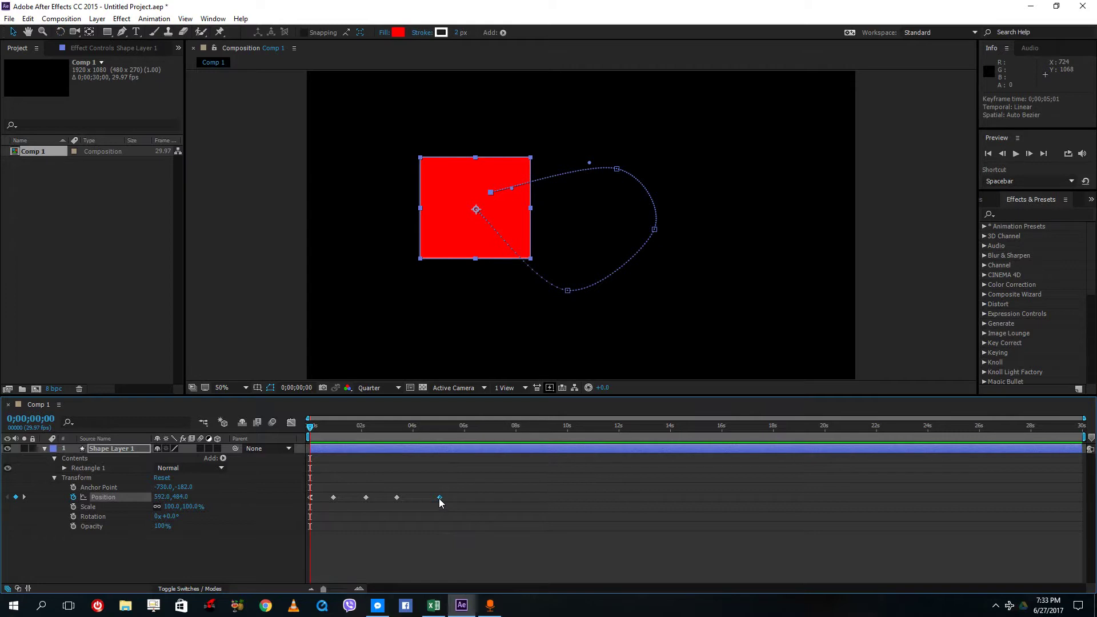
- Apply Easy Ease In to the last Position keyframe
click(452, 503)
click(438, 428)
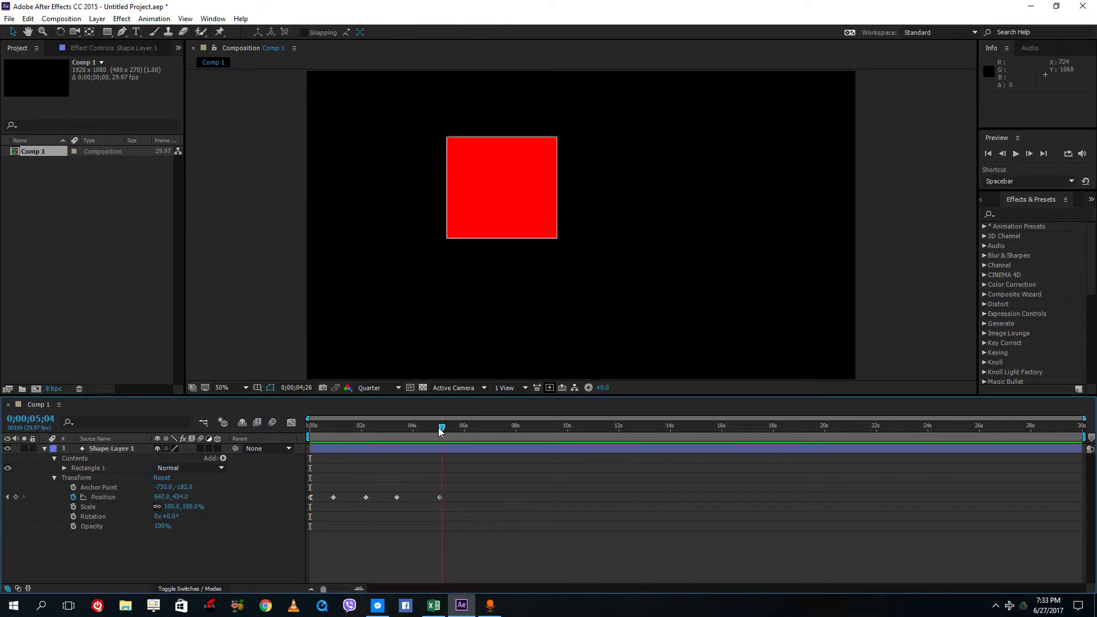
double_click(440, 499)
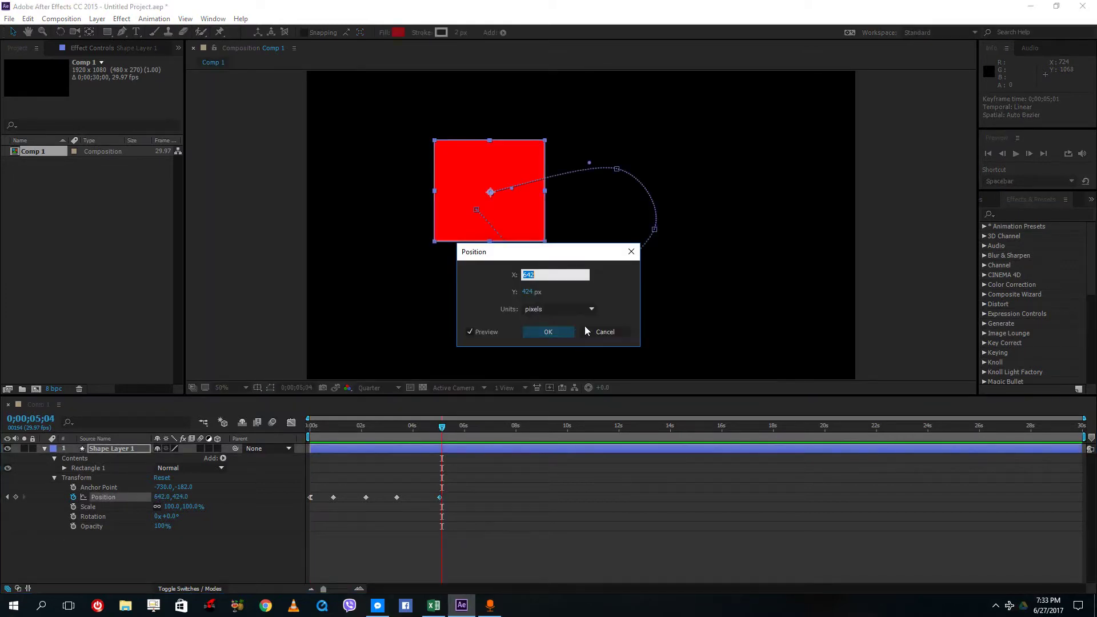
click(605, 332)
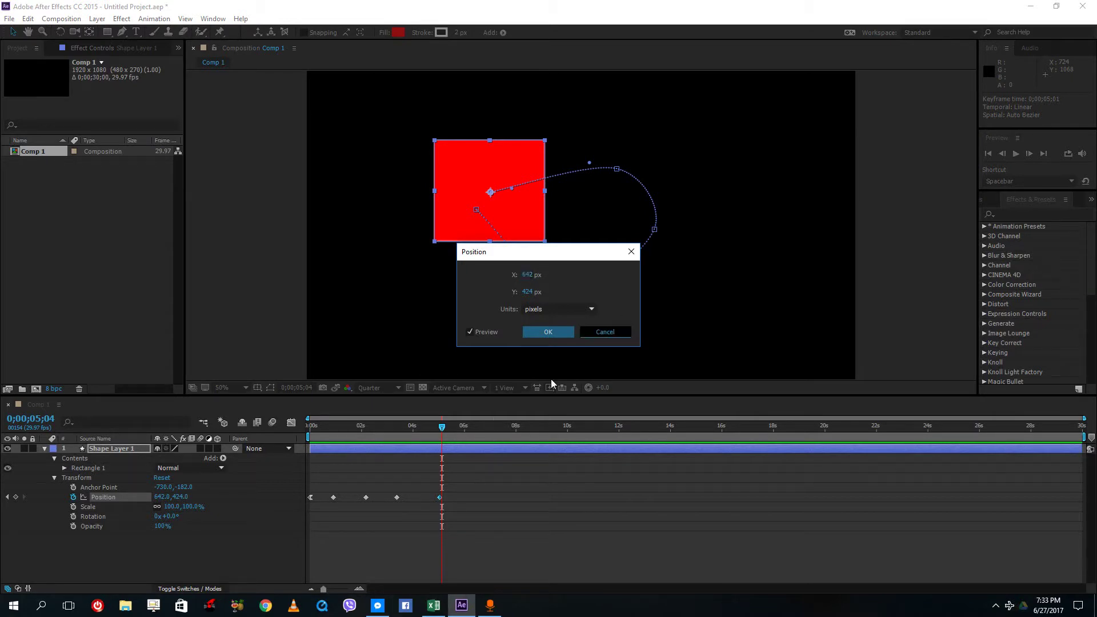
right_click(441, 503)
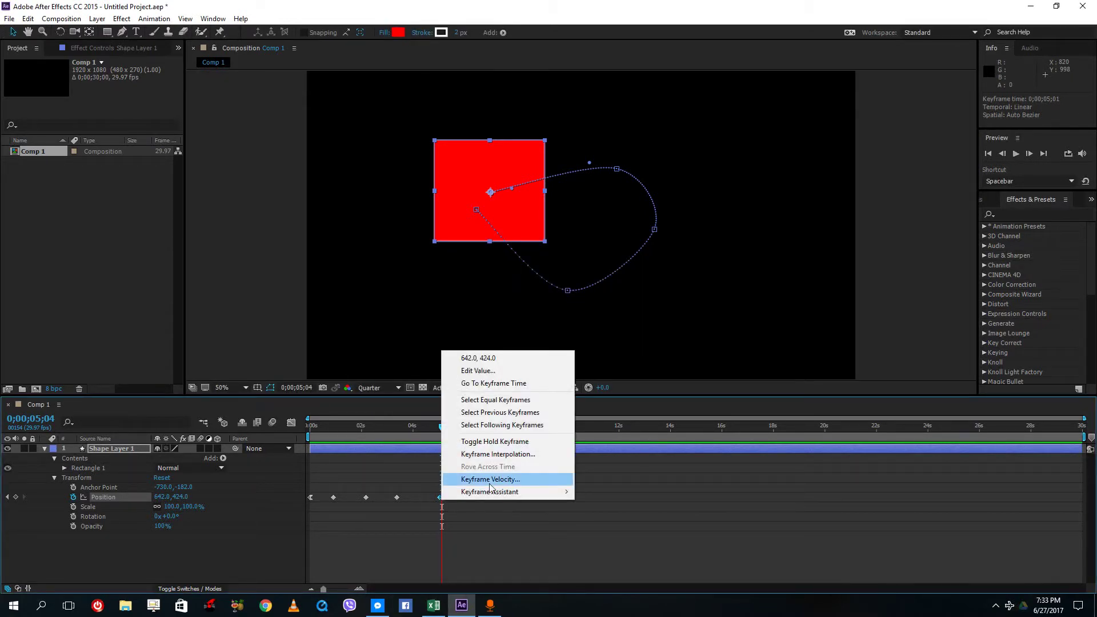
mouse_move(491, 492)
click(662, 532)
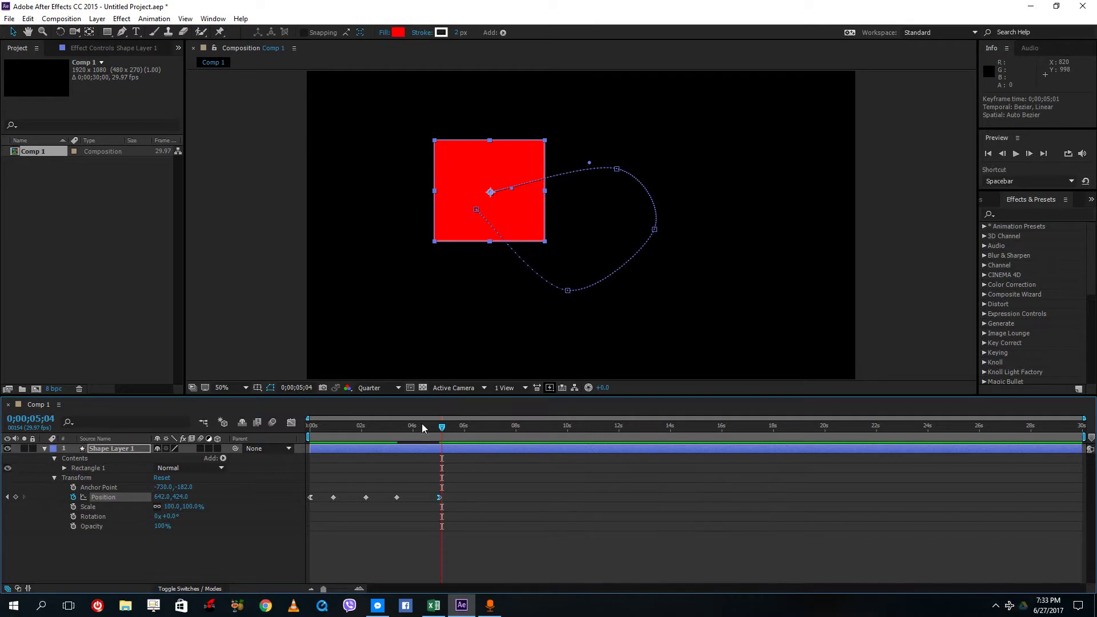
- Preview the animation from about 3;22 and reselect a single Position keyframe
click(405, 427)
key(space)
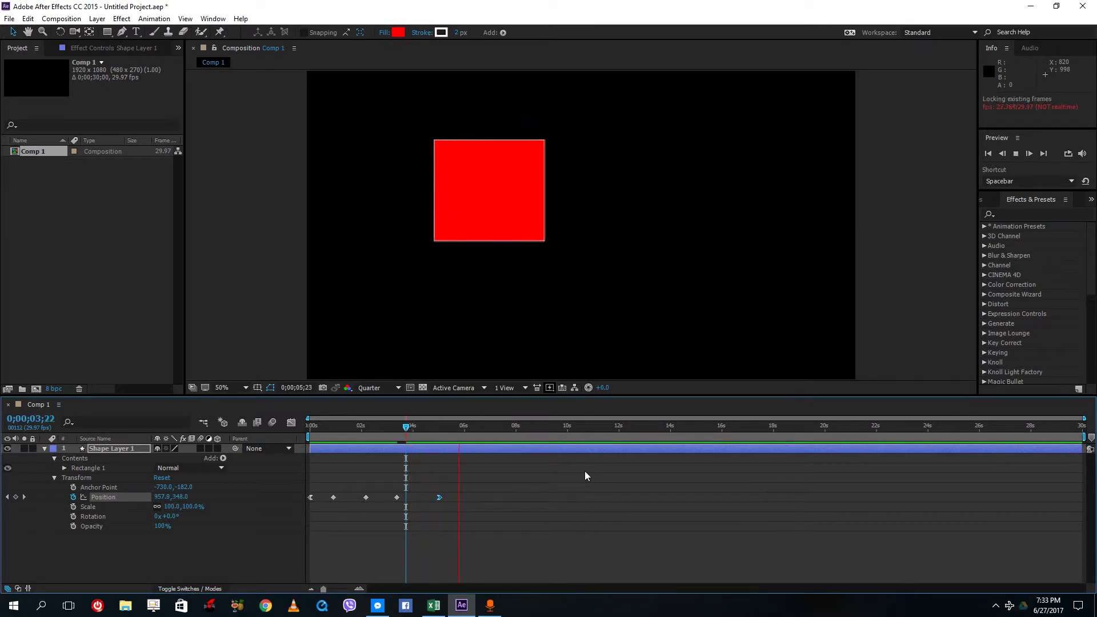
key(space)
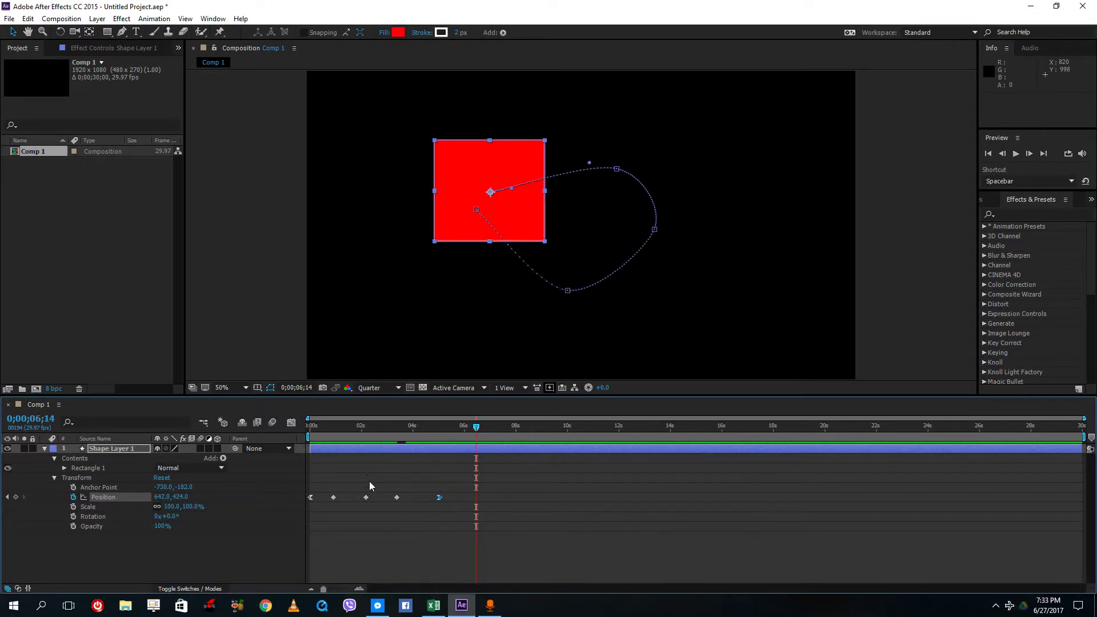
drag(363, 477, 345, 503)
click(438, 494)
click(438, 497)
- Apply Easy Ease to the Position keyframe near 2 seconds
click(365, 498)
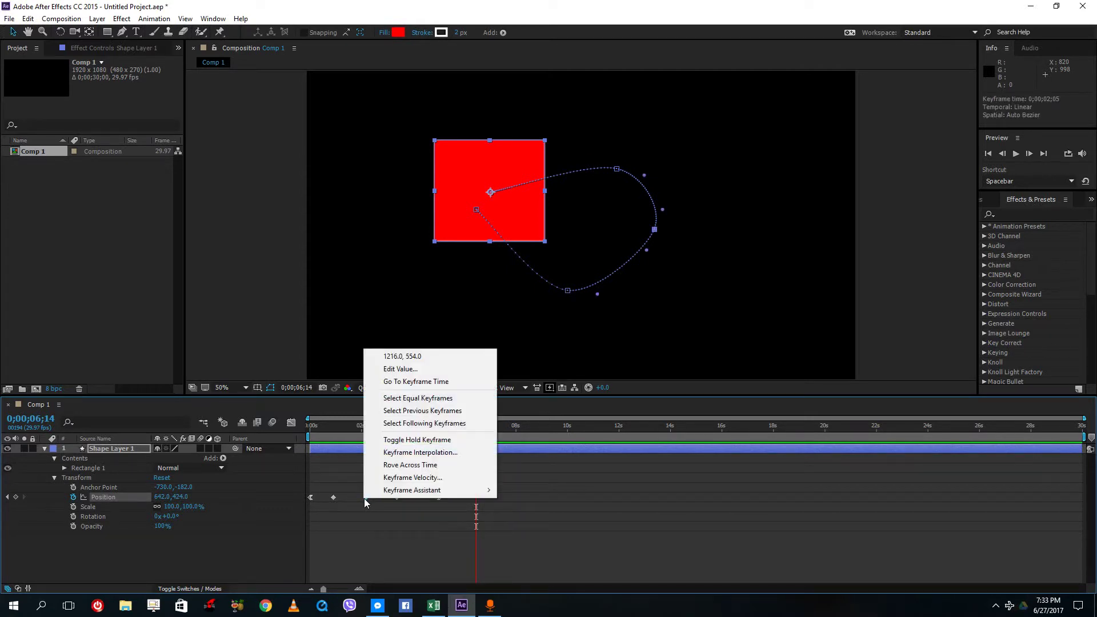
right_click(365, 498)
mouse_move(433, 492)
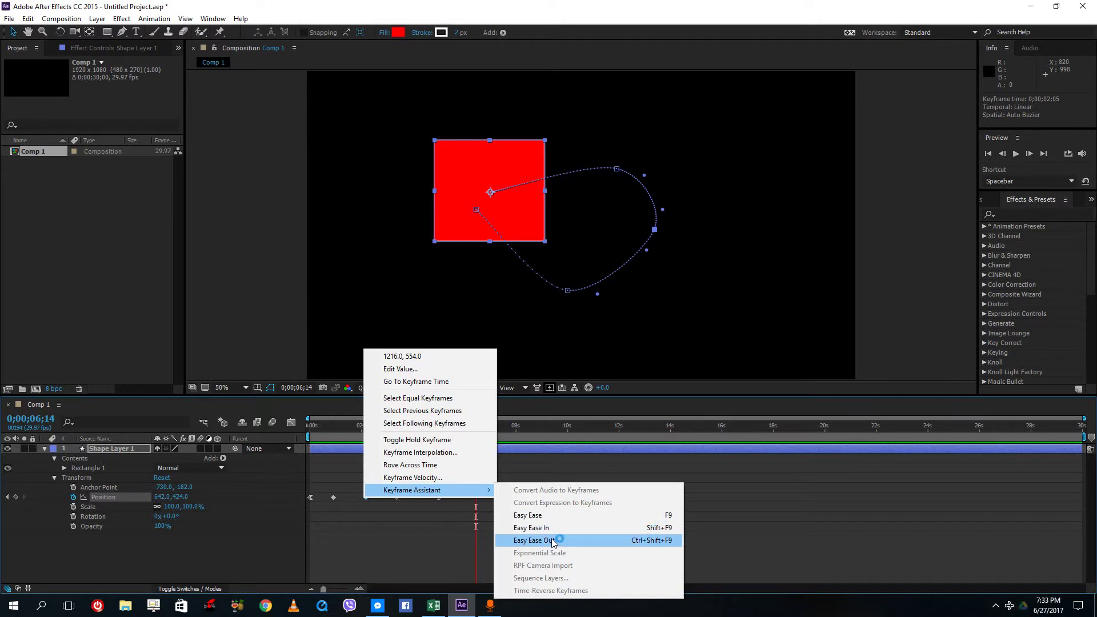
click(553, 517)
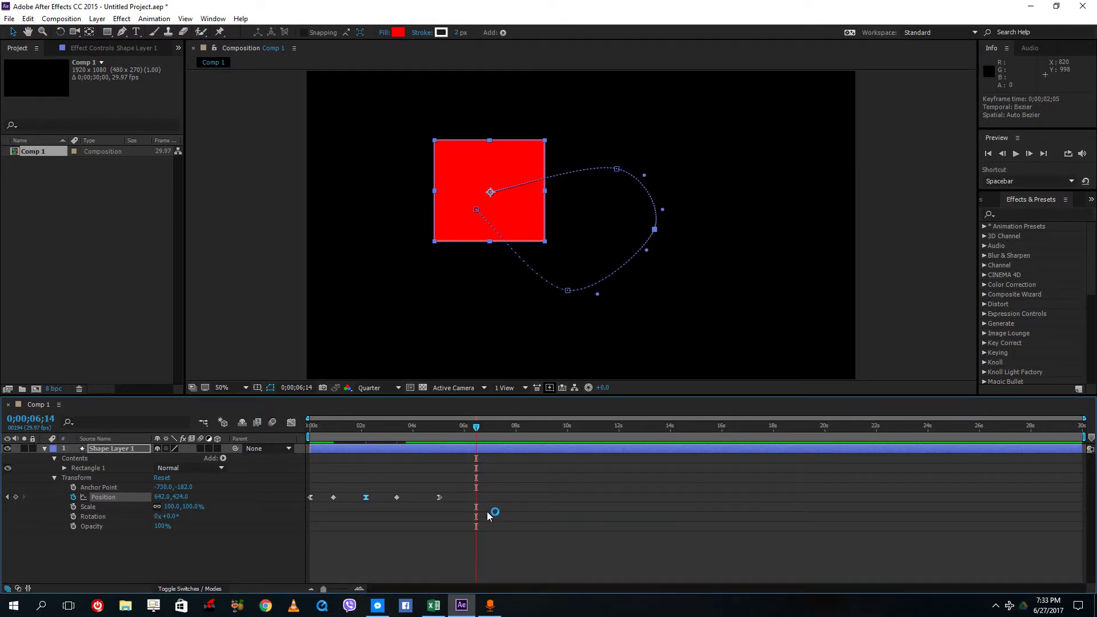
- Preview the animation from near the start with the spacebar
click(320, 427)
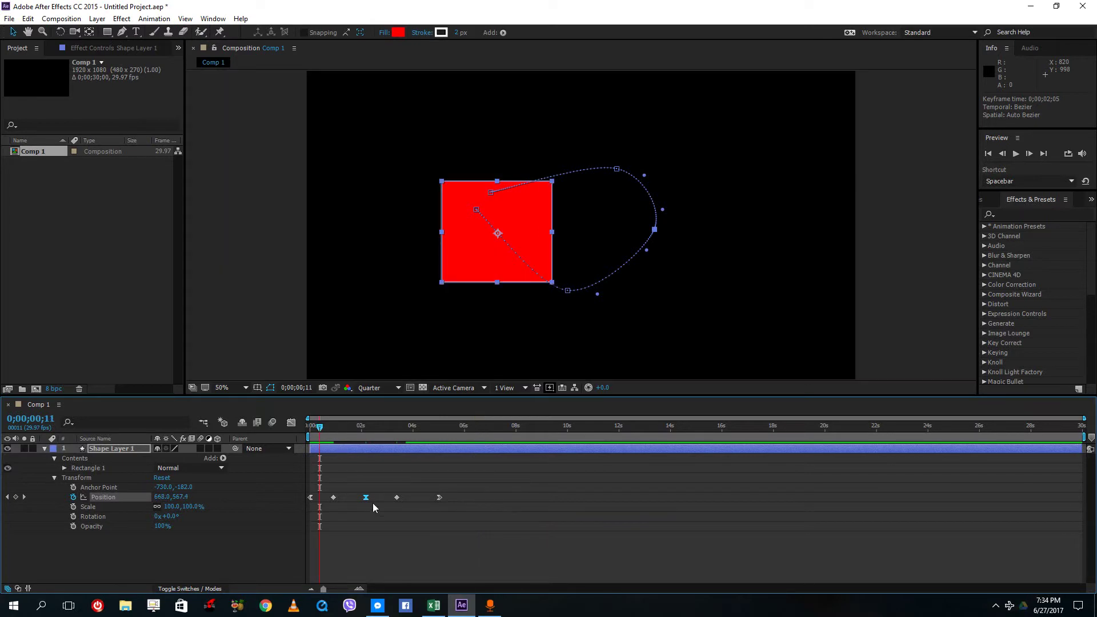
mouse_move(368, 497)
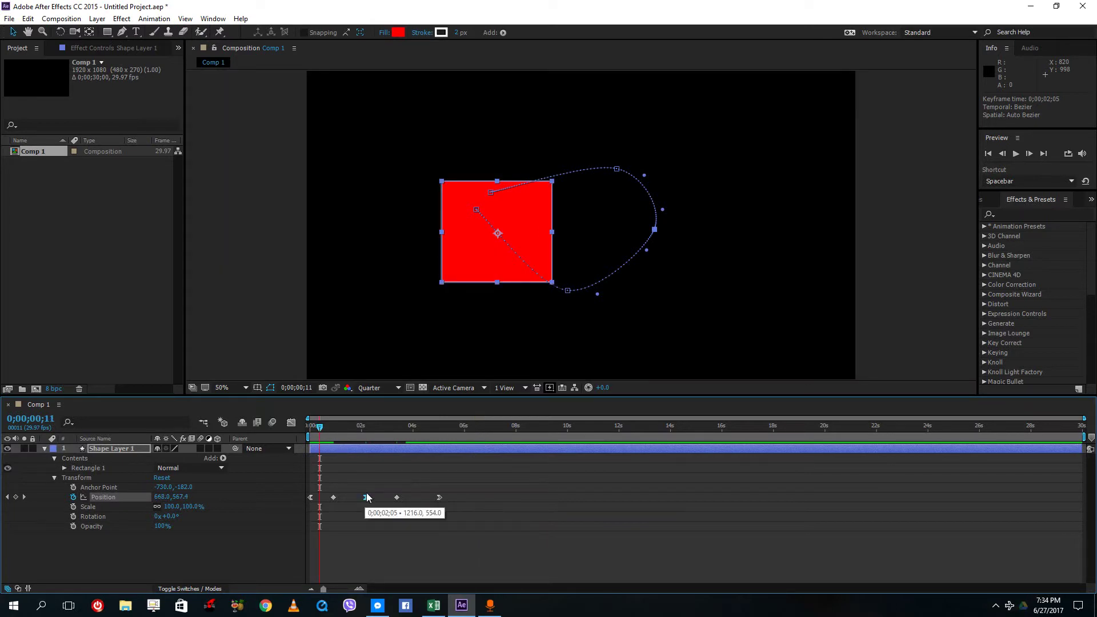
key(space)
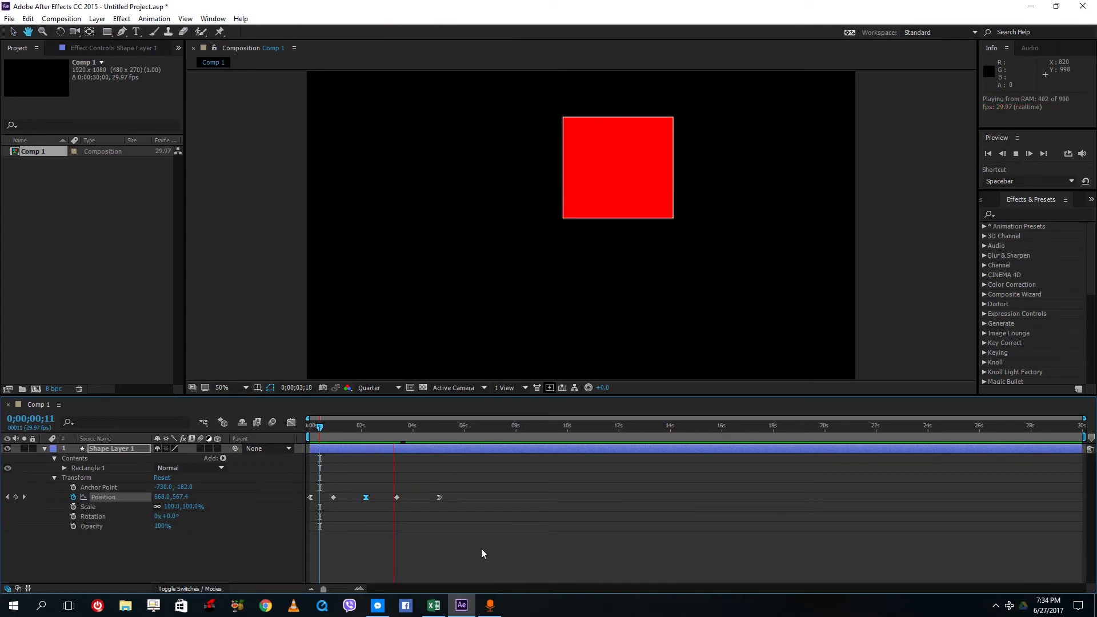
click(373, 489)
key(space)
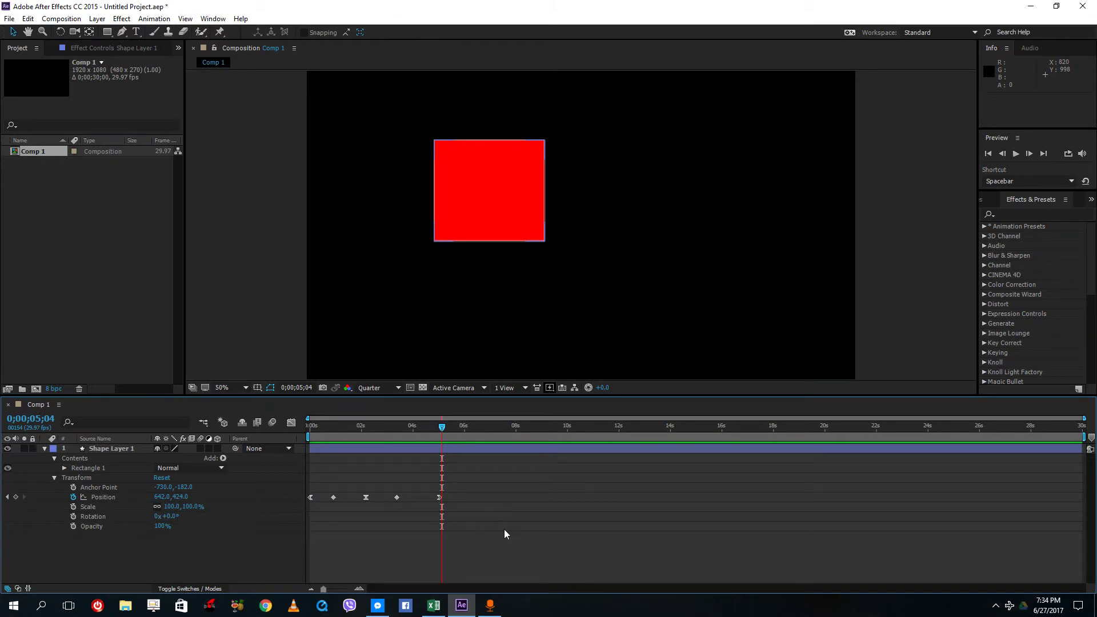
- Select all five Position keyframes, toggle them to Hold keyframes, and return to the start
drag(505, 529, 302, 479)
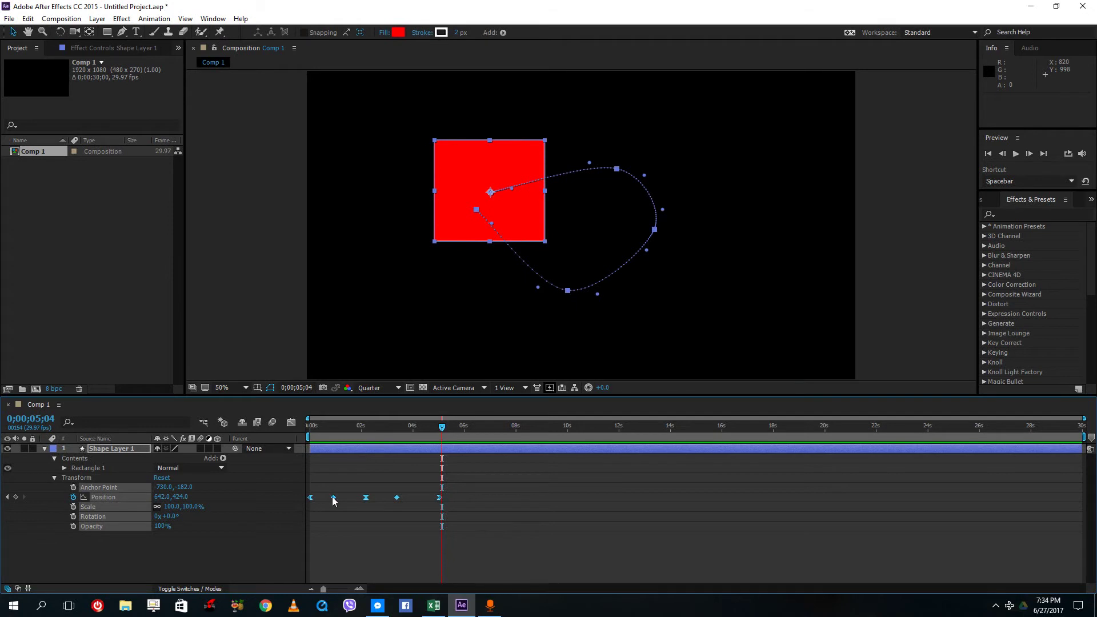
mouse_move(334, 497)
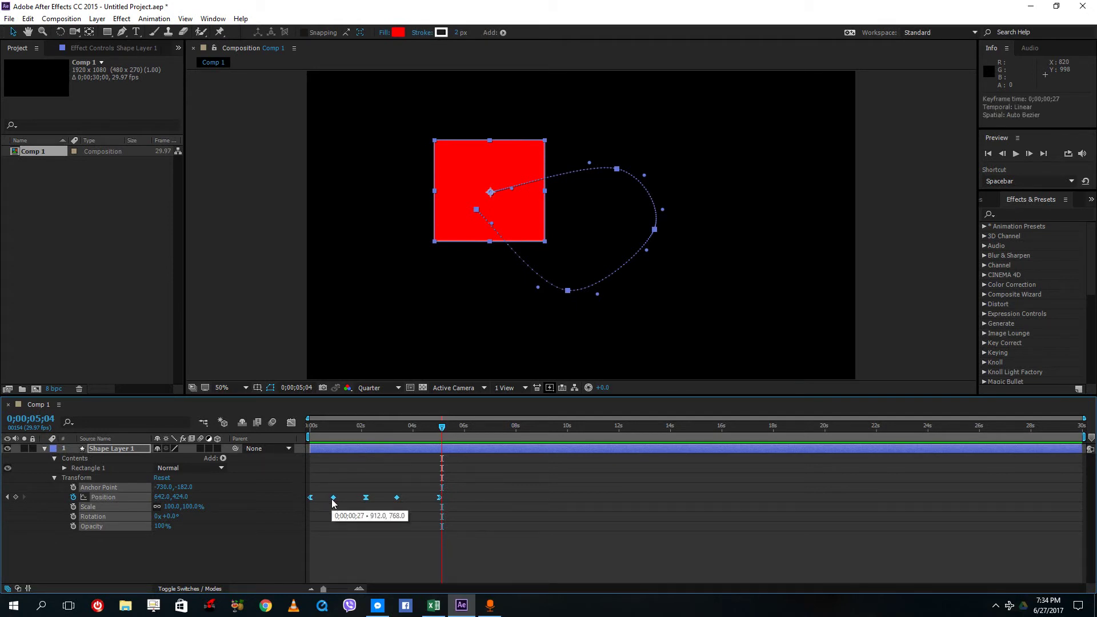
double_click(333, 498)
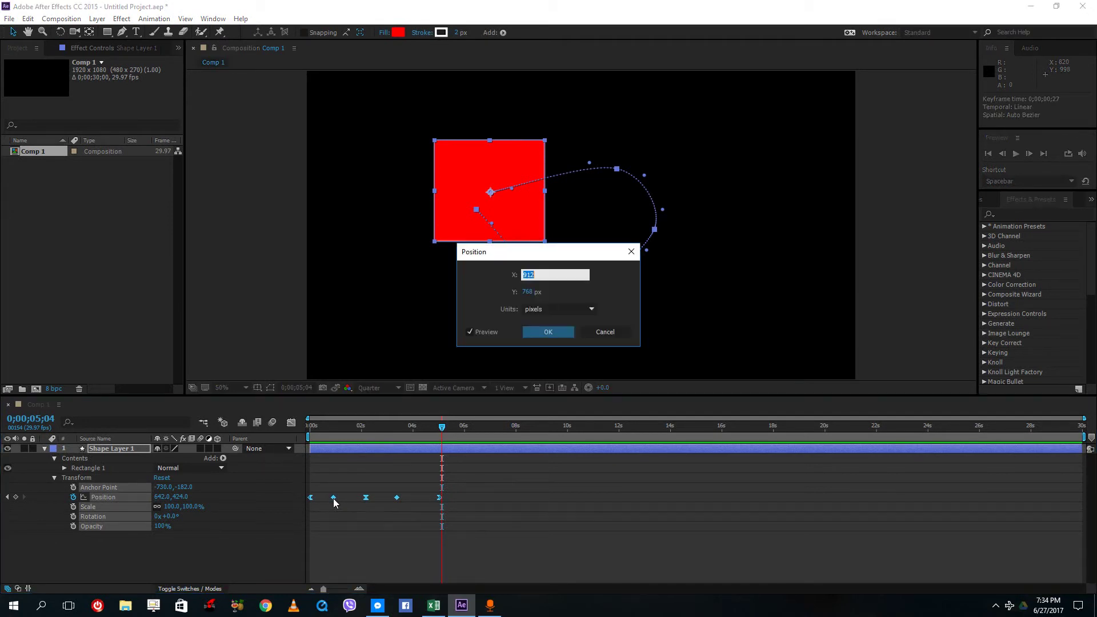
click(605, 332)
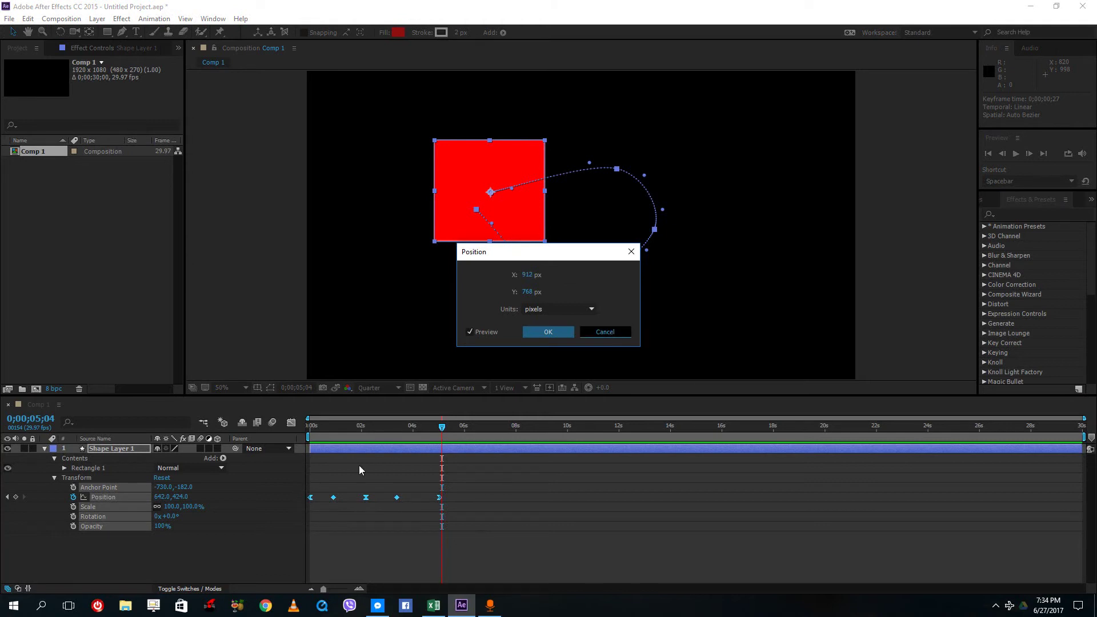
double_click(334, 498)
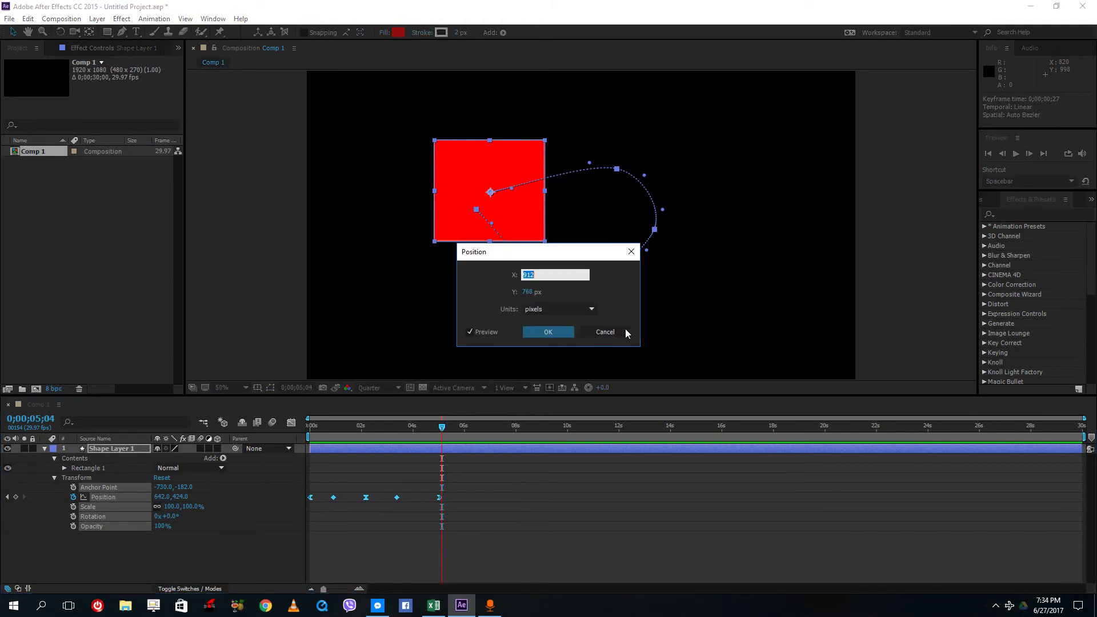
key(Escape)
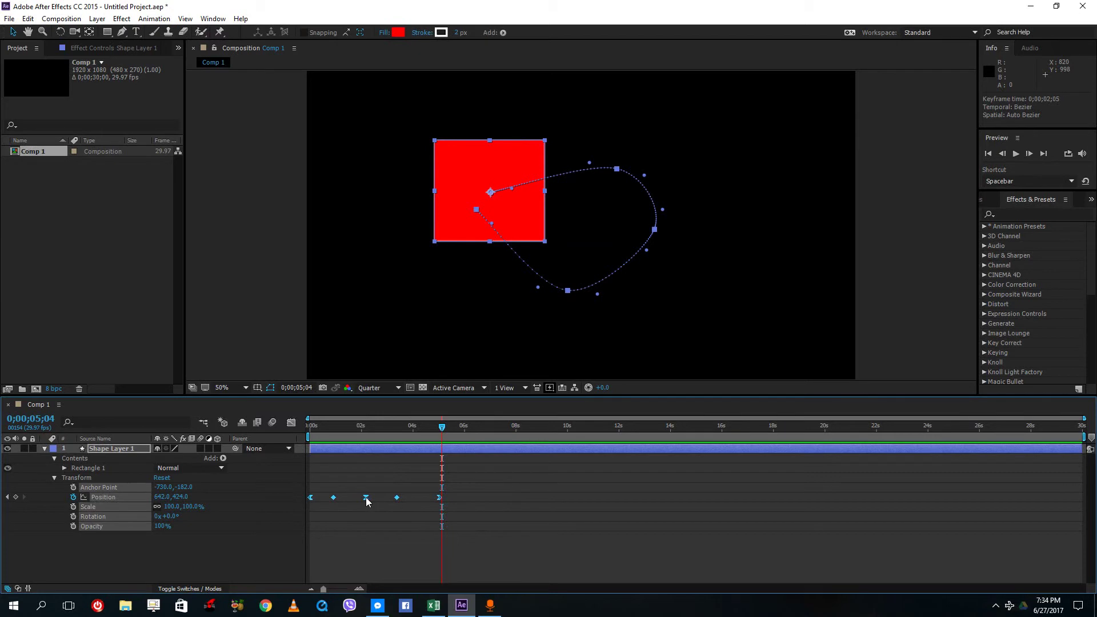
right_click(365, 498)
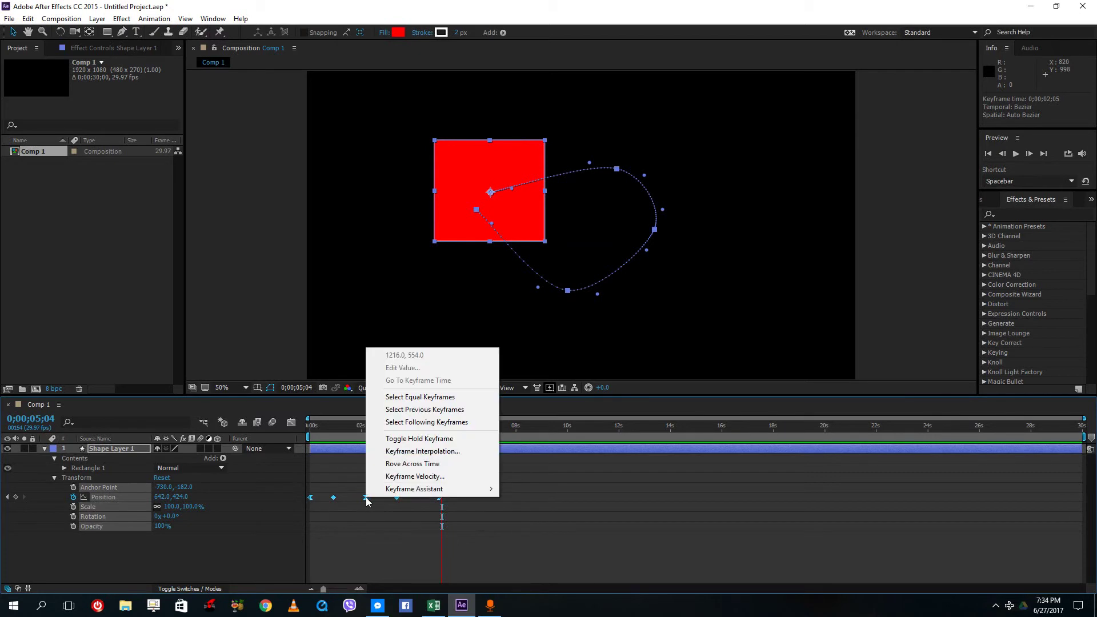
click(420, 443)
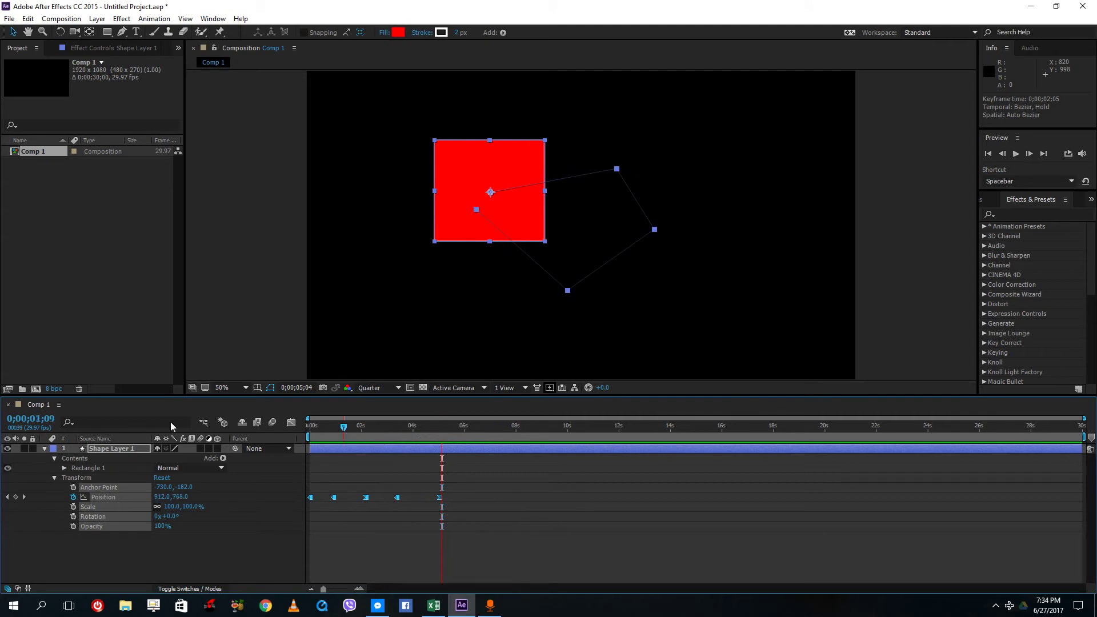
key(Home)
click(551, 531)
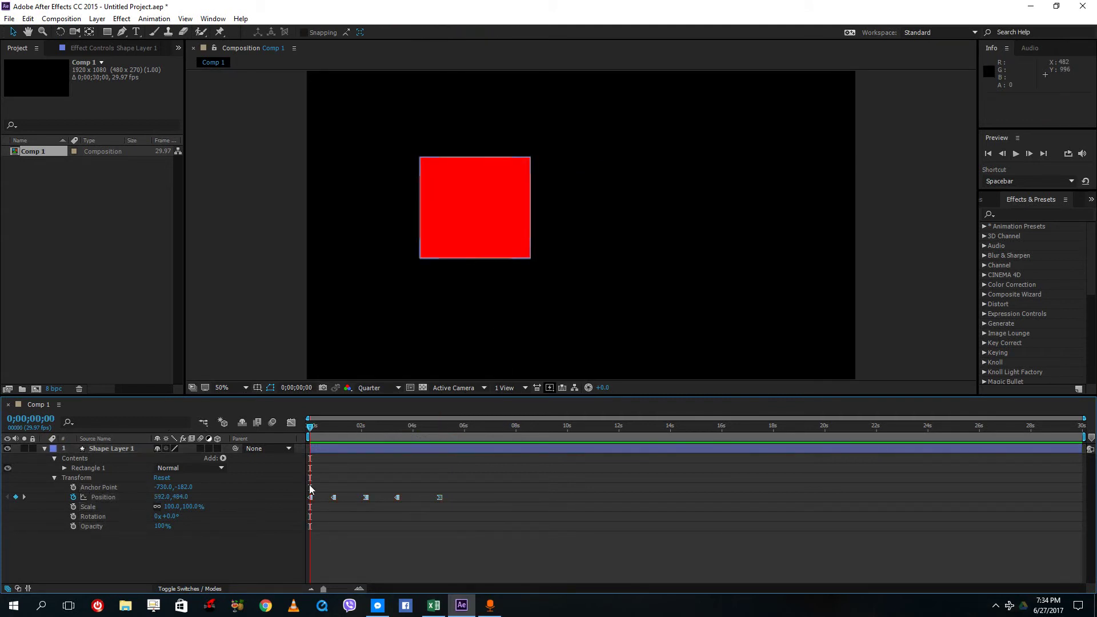
click(322, 428)
key(space)
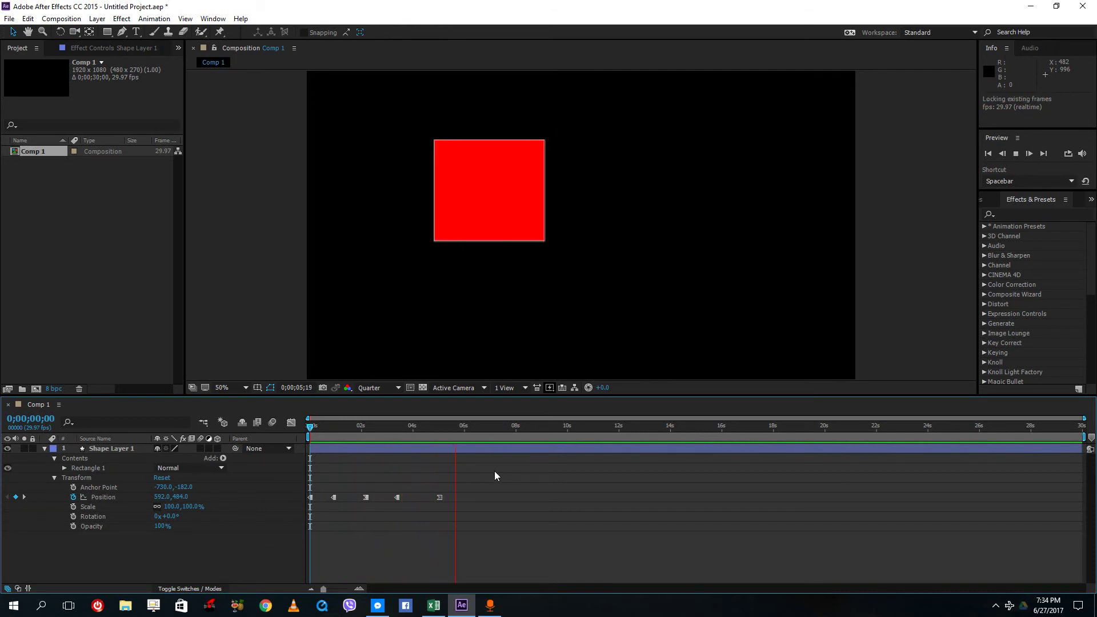
click(461, 428)
click(460, 429)
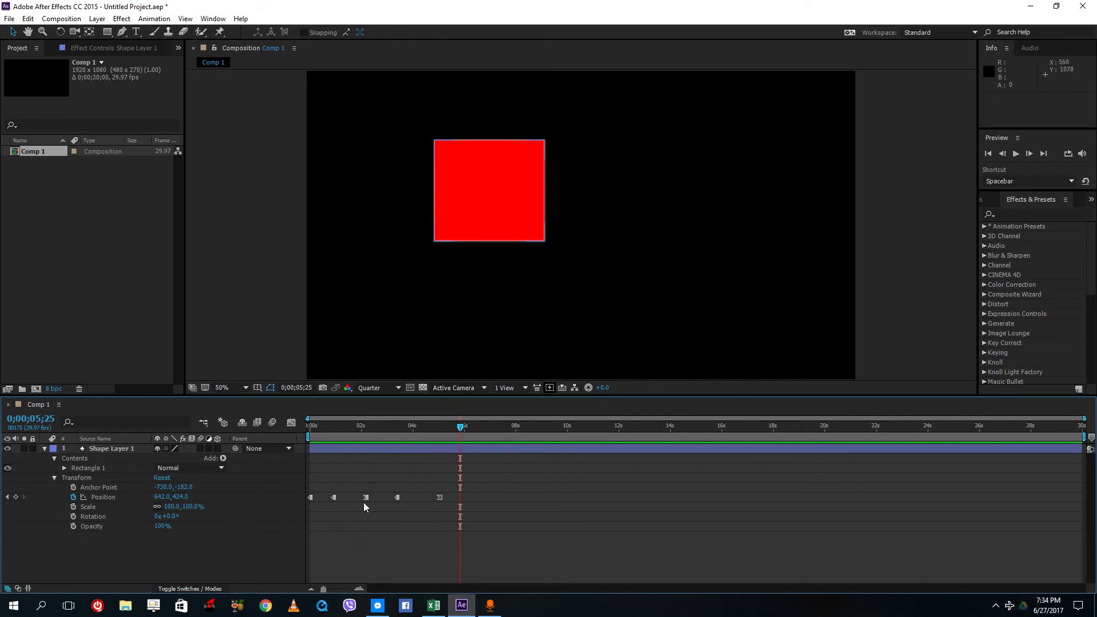
click(372, 430)
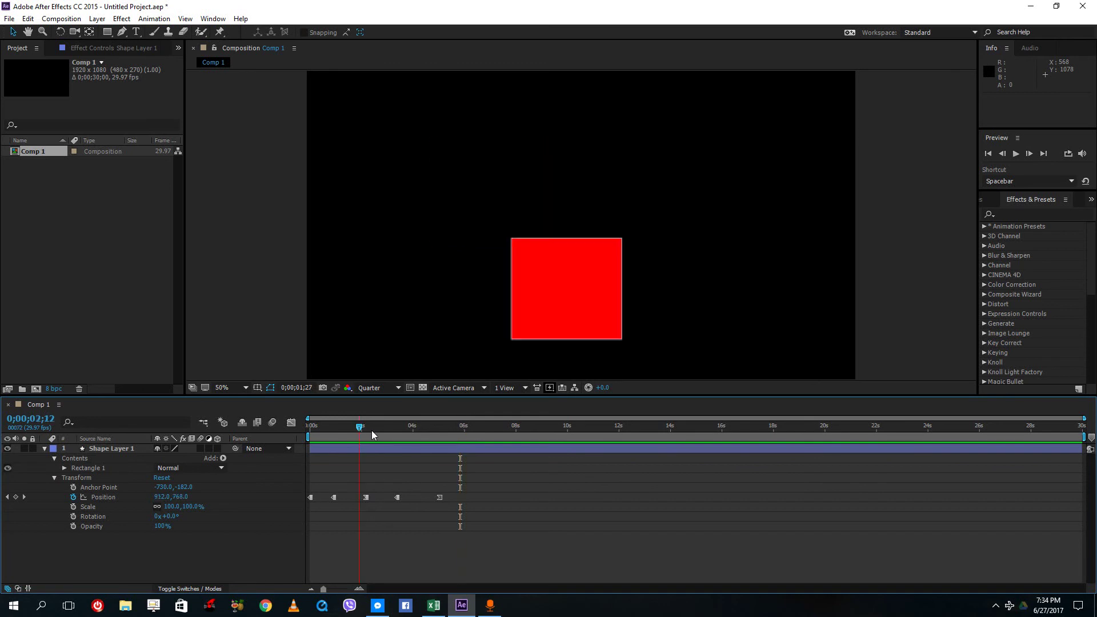